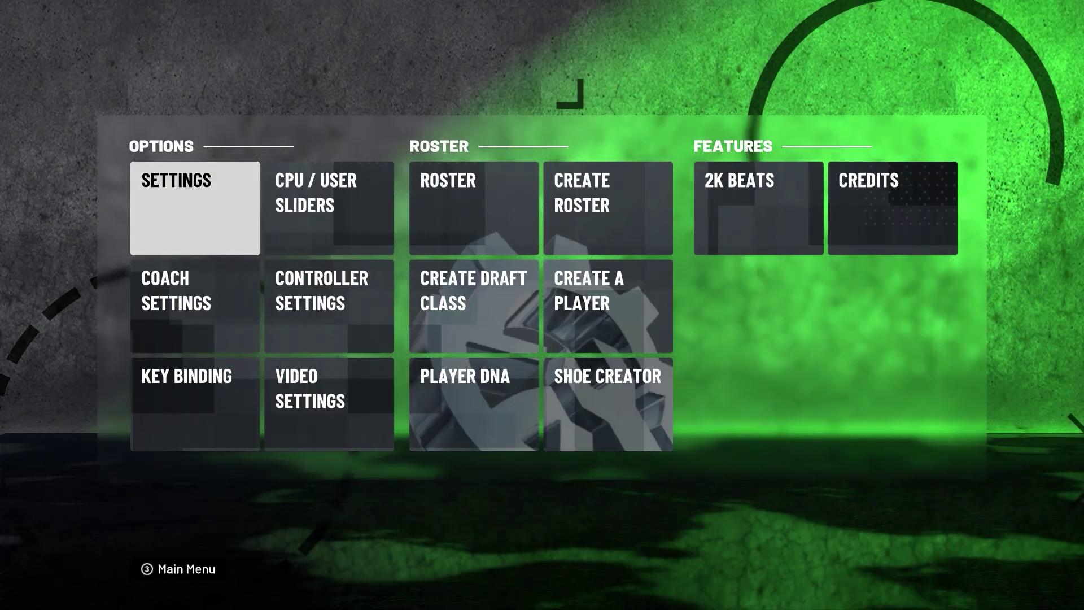
{"action": "key", "text": "Right"}
{"action": "key", "text": "Return"}
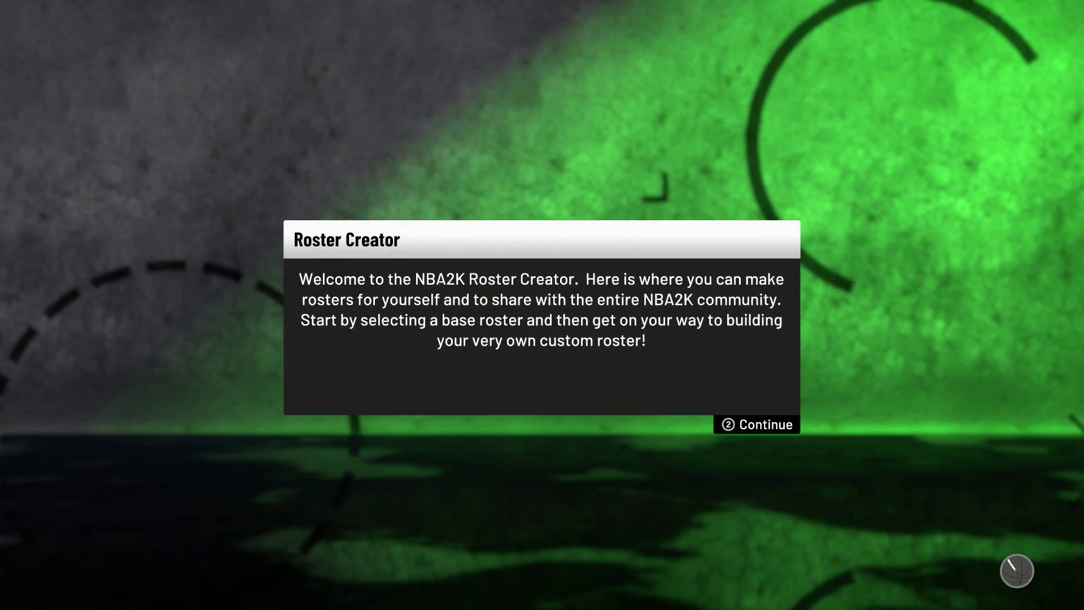
- Load the NBA roster and browse 76ers players Al Horford, Josh Richardson, Alec Burks and Shake Milton
{"action": "key", "text": "Return"}
{"action": "key", "text": "Return"}
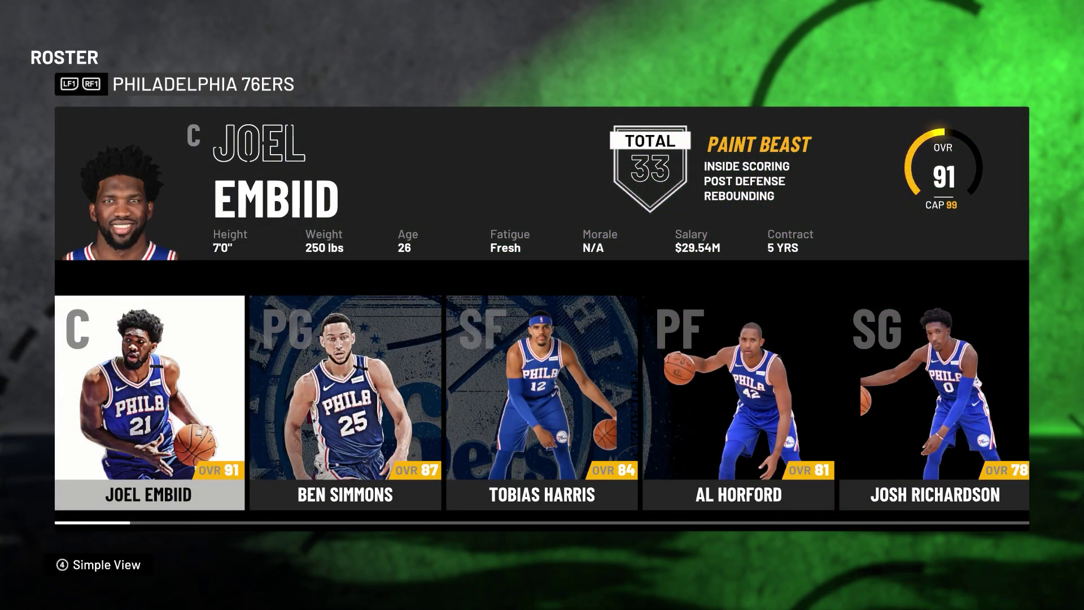
{"action": "key", "text": "Right"}
{"action": "key", "text": "Right"}
{"action": "key", "text": "Right"}
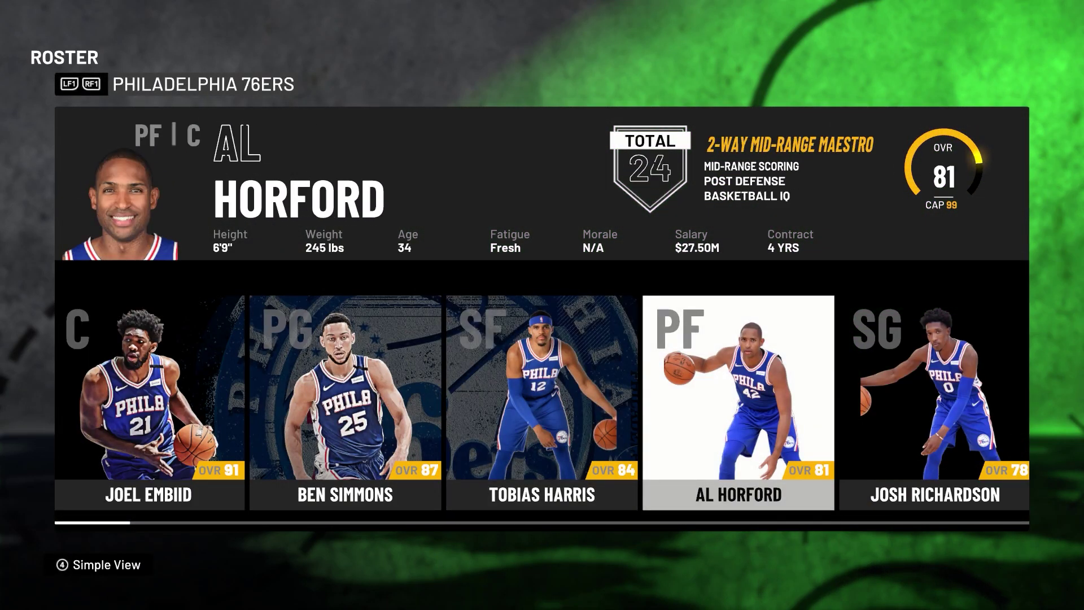
{"action": "key", "text": "Right"}
{"action": "key", "text": "Left"}
{"action": "key", "text": "Right"}
{"action": "key", "text": "Right"}
{"action": "key", "text": "Left"}
{"action": "key", "text": "Left"}
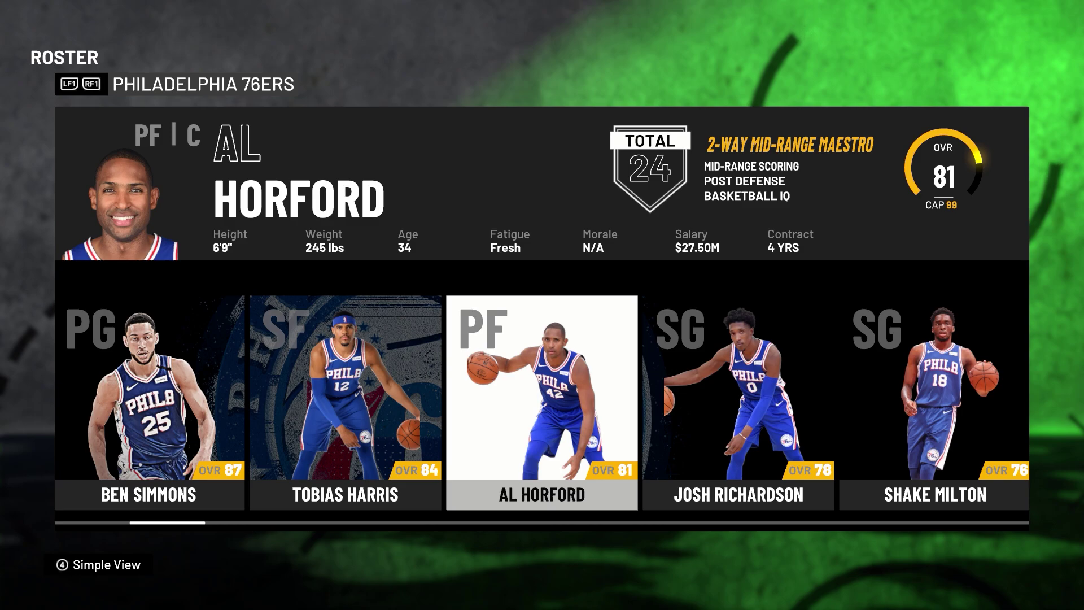
{"action": "key", "text": "Right"}
{"action": "key", "text": "Right"}
{"action": "key", "text": "Right"}
{"action": "key", "text": "Left"}
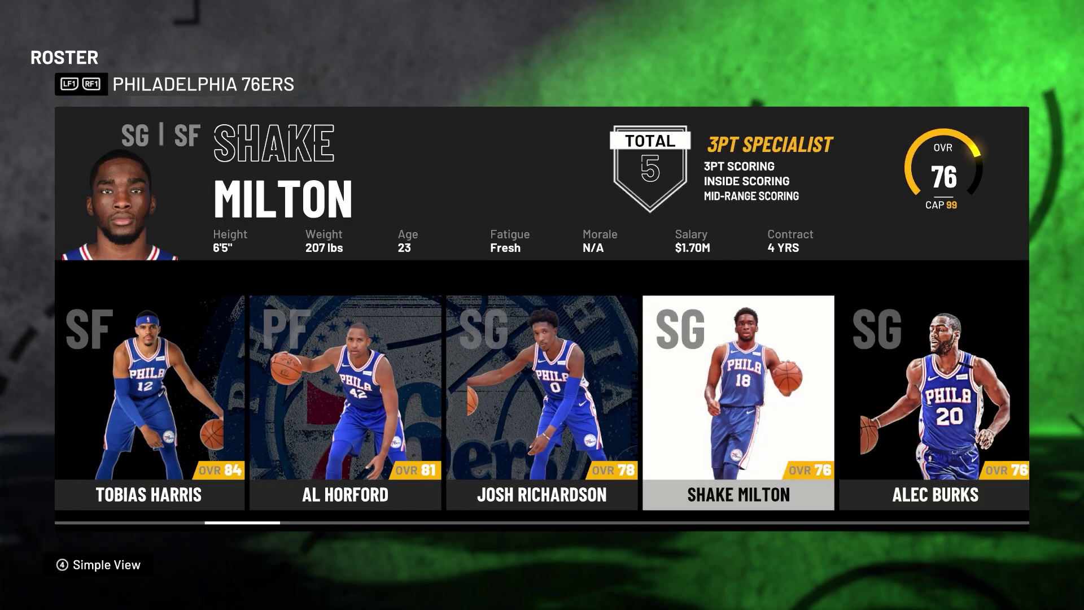
- Page through the Bucks, Bulls and Cavaliers, viewing Kevin Porter Jr. and Tristan Thompson
{"action": "key", "text": "q"}
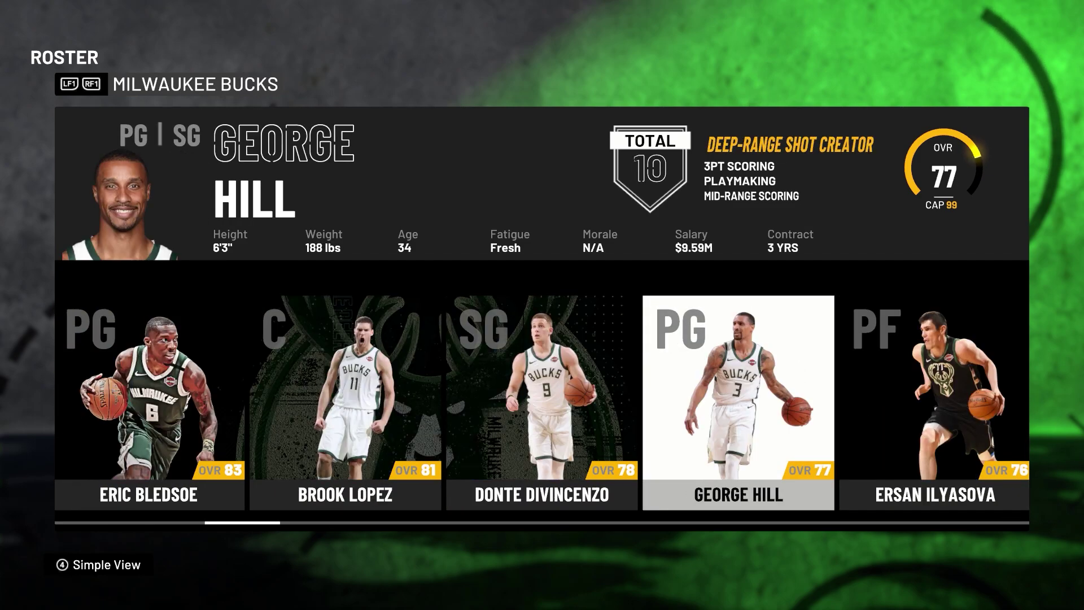
{"action": "key", "text": "Right"}
{"action": "key", "text": "Left"}
{"action": "key", "text": "Left"}
{"action": "key", "text": "q"}
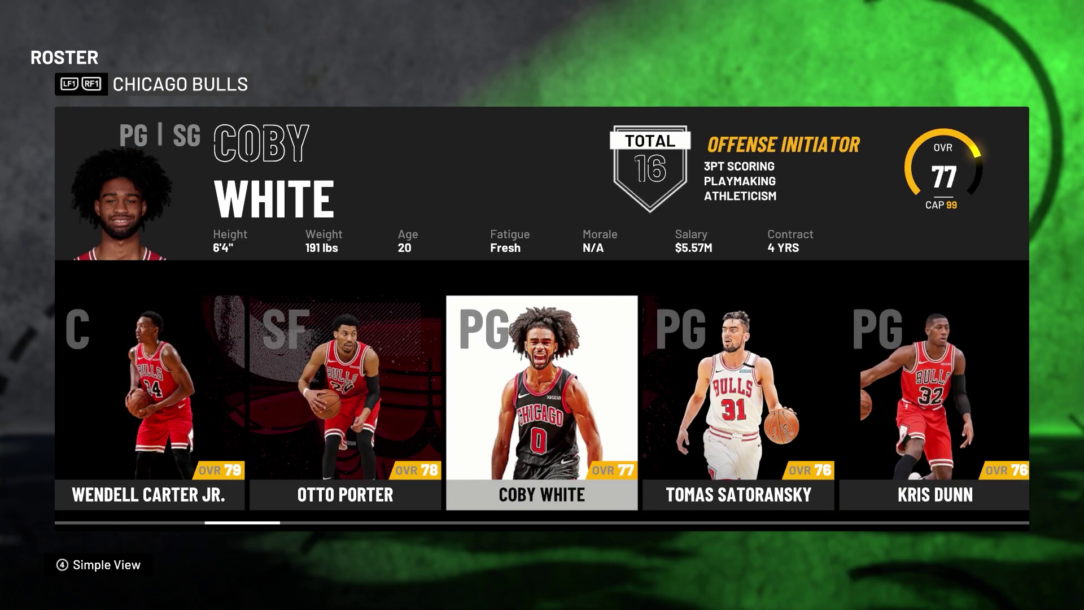
{"action": "key", "text": "Right"}
{"action": "key", "text": "q"}
{"action": "key", "text": "Right"}
{"action": "key", "text": "Left"}
{"action": "key", "text": "Left"}
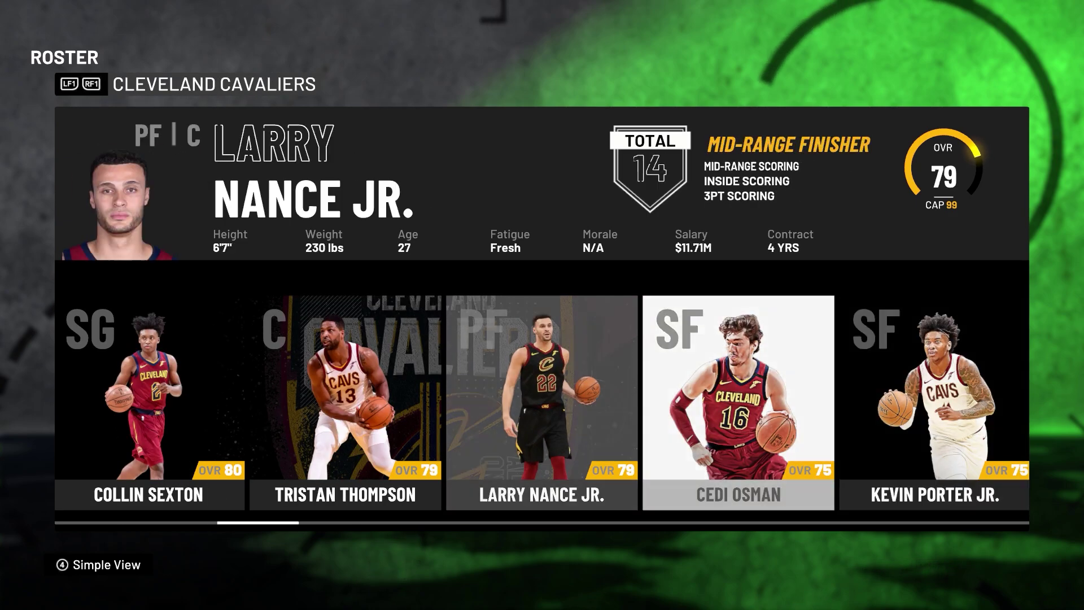
{"action": "key", "text": "Left"}
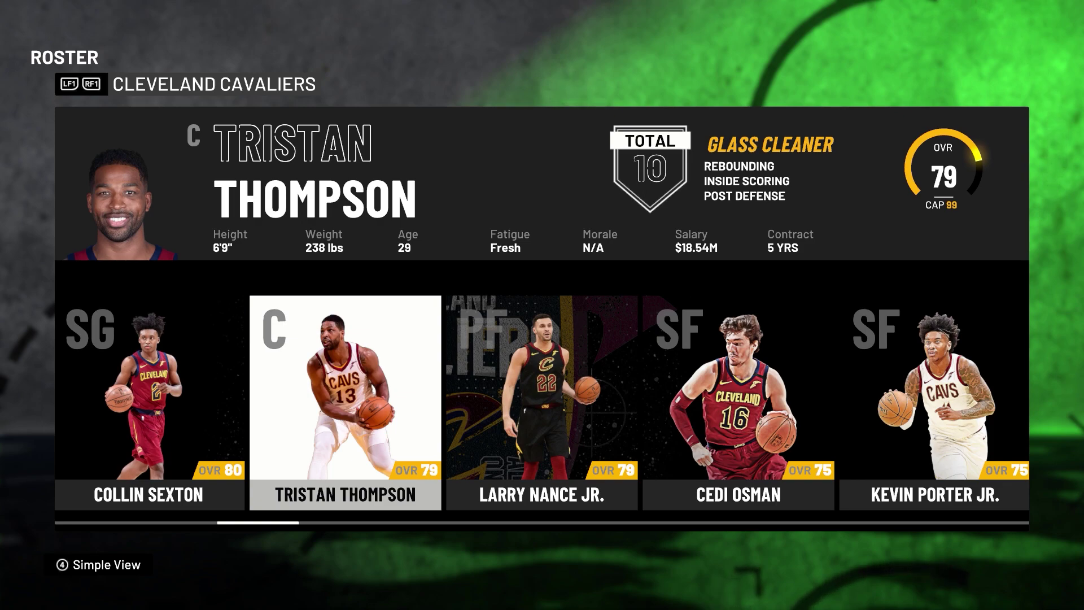
- Browse the Celtics, Clippers and Grizzlies, checking Marcus Smart, Patrick Beverley and Jonas Valanciunas
{"action": "key", "text": "q"}
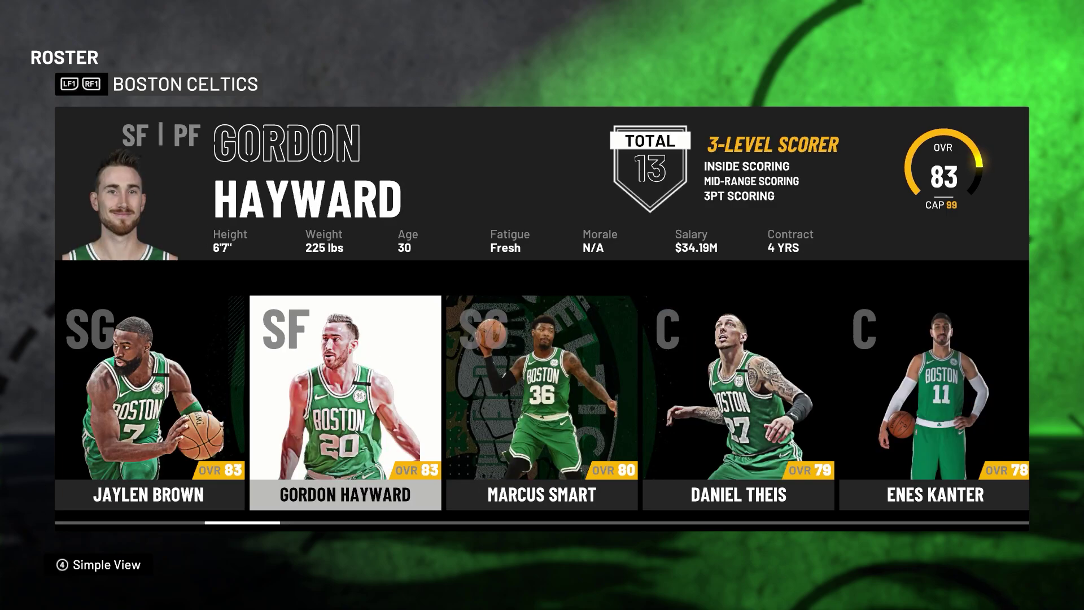
{"action": "left_click", "coordinate": [542, 402]}
{"action": "key", "text": "Right"}
{"action": "key", "text": "Right"}
{"action": "key", "text": "Left"}
{"action": "key", "text": "Left"}
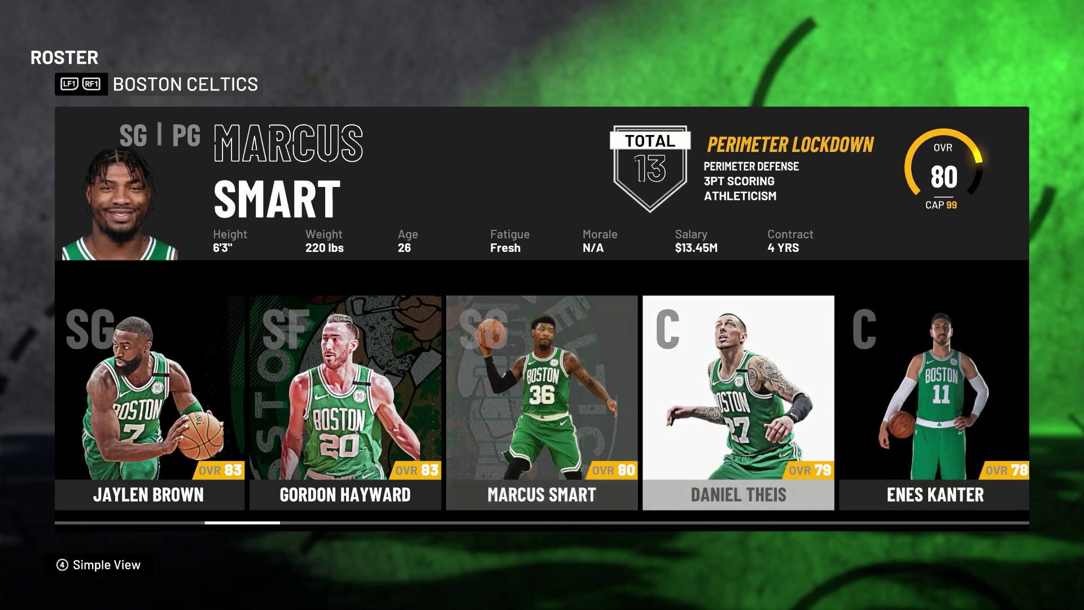
{"action": "key", "text": "q"}
{"action": "key", "text": "Left"}
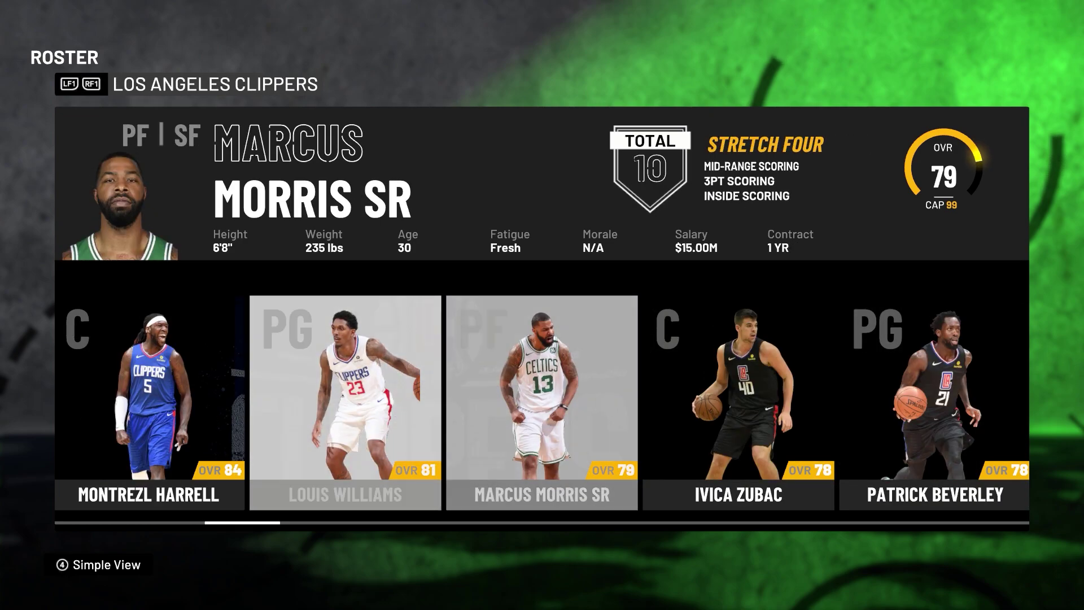
{"action": "key", "text": "Right"}
{"action": "key", "text": "Right"}
{"action": "key", "text": "Left"}
{"action": "key", "text": "Left"}
{"action": "key", "text": "Left"}
{"action": "key", "text": "e"}
{"action": "key", "text": "Right"}
{"action": "key", "text": "Right"}
{"action": "key", "text": "Left"}
{"action": "key", "text": "Left"}
{"action": "key", "text": "Left"}
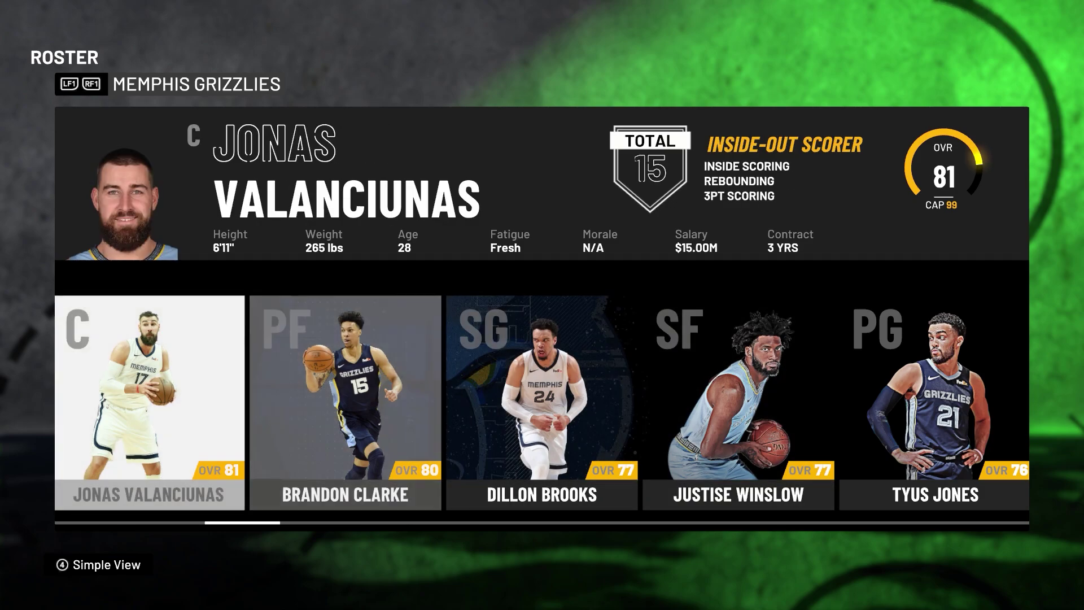
{"action": "key", "text": "Left"}
- Browse the Hawks roster, then move to the Hornets and open Malik Monk's career stats
{"action": "key", "text": "q"}
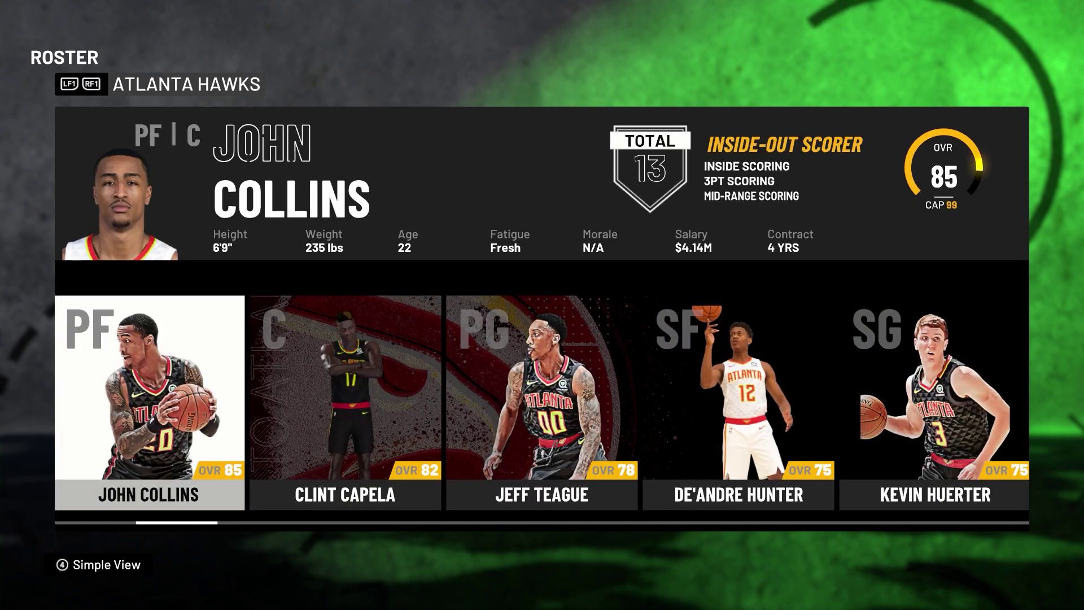
{"action": "key", "text": "Right"}
{"action": "key", "text": "Right"}
{"action": "key", "text": "Left"}
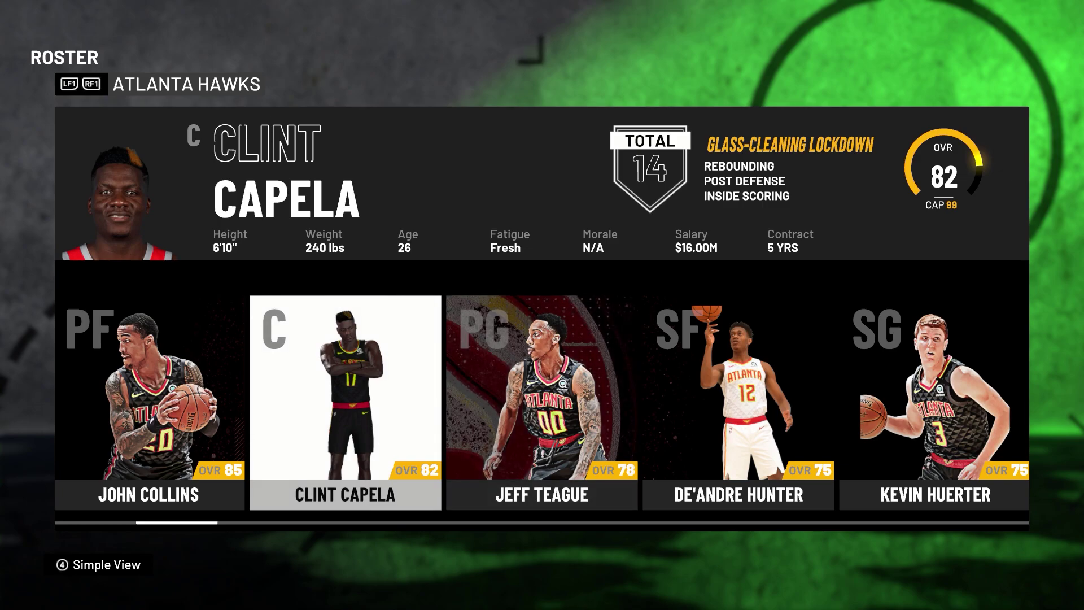
{"action": "key", "text": "Right"}
{"action": "key", "text": "Left"}
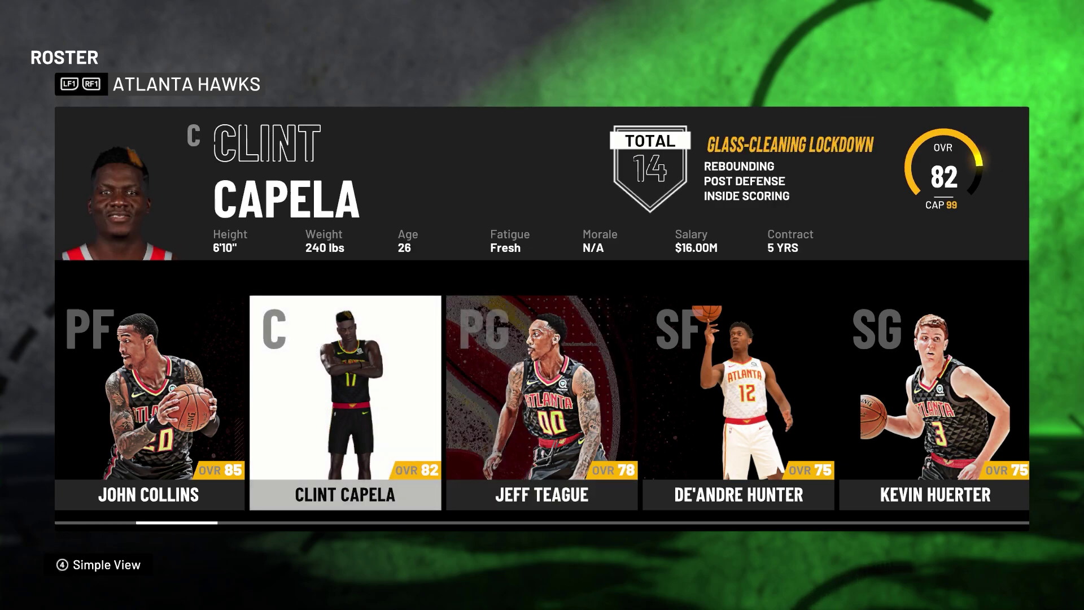
{"action": "key", "text": "Left"}
{"action": "key", "text": "Left"}
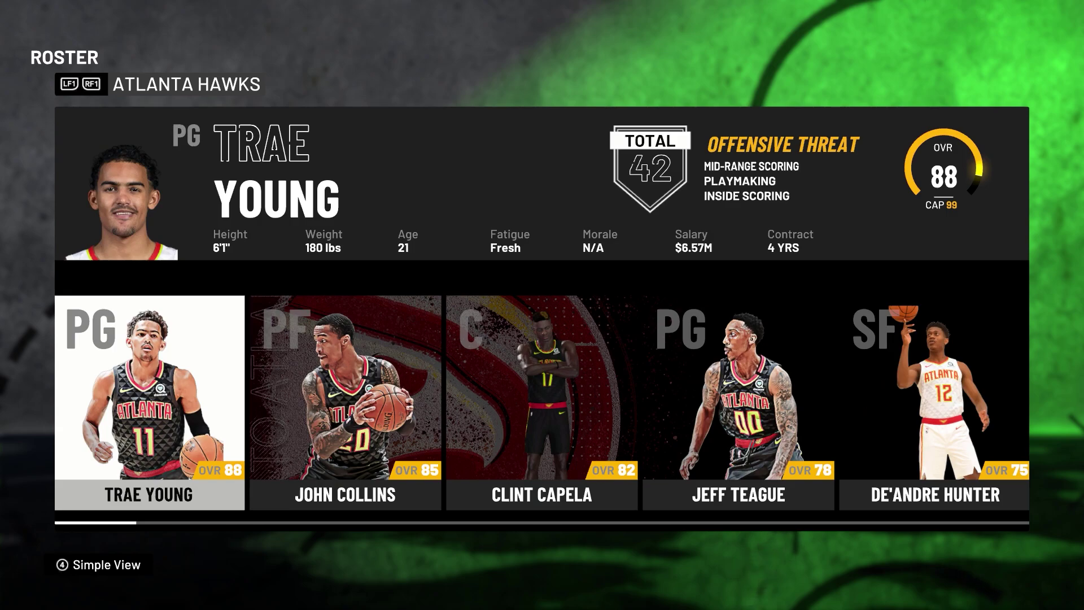
{"action": "key", "text": "Right"}
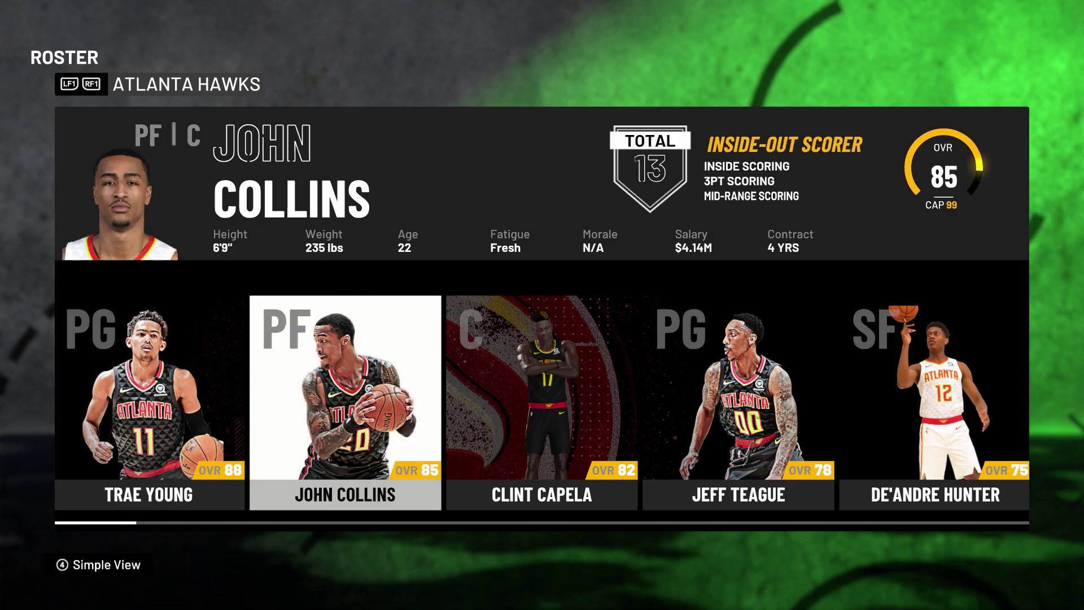
{"action": "key", "text": "Right"}
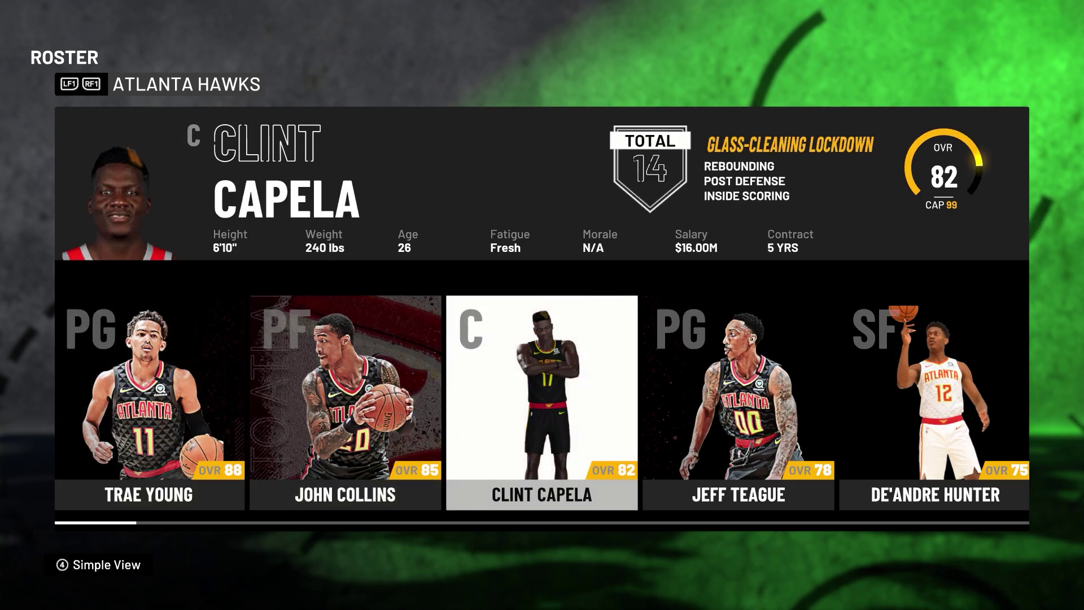
{"action": "key", "text": "Right"}
{"action": "key", "text": "Right"}
{"action": "key", "text": "Right"}
{"action": "key", "text": "Right"}
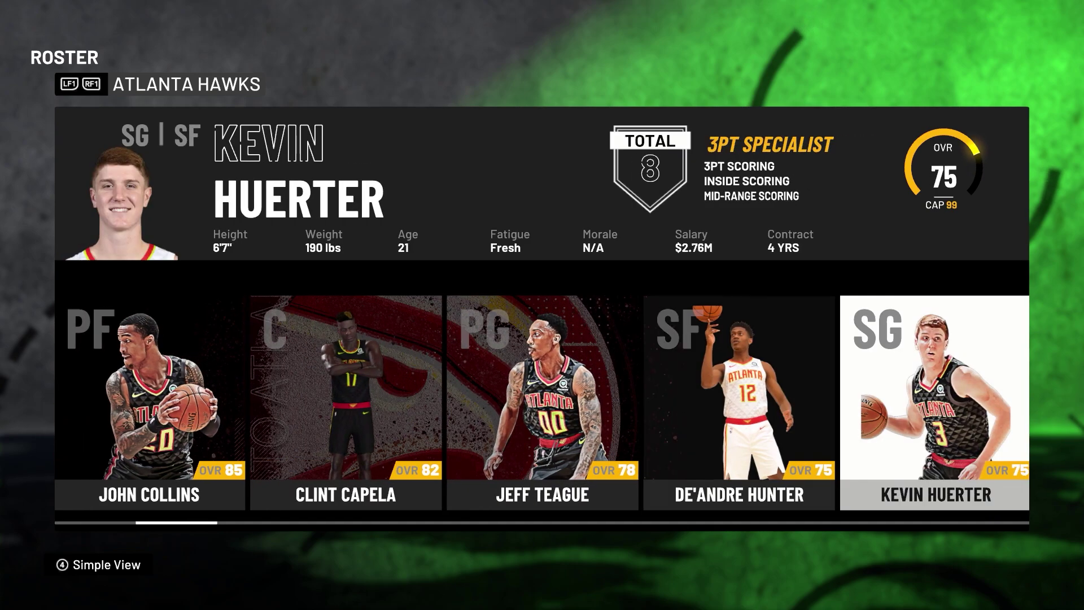
{"action": "key", "text": "e"}
{"action": "key", "text": "e"}
{"action": "key", "text": "Return"}
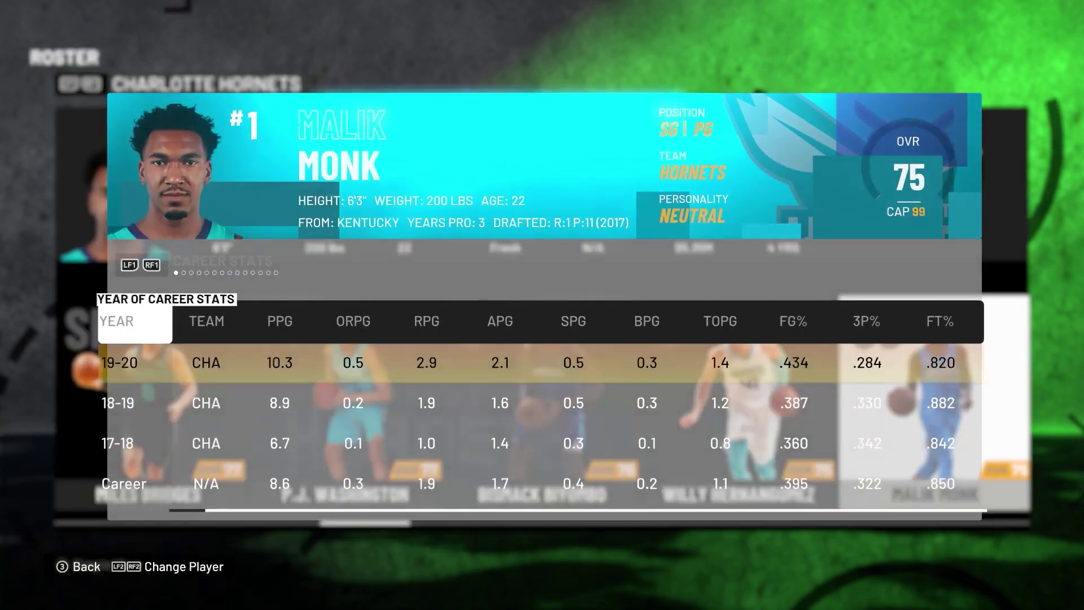
- Back out of the roster to the main menu and switch to WinRAR
{"action": "key", "text": "Escape"}
{"action": "key", "text": "Escape"}
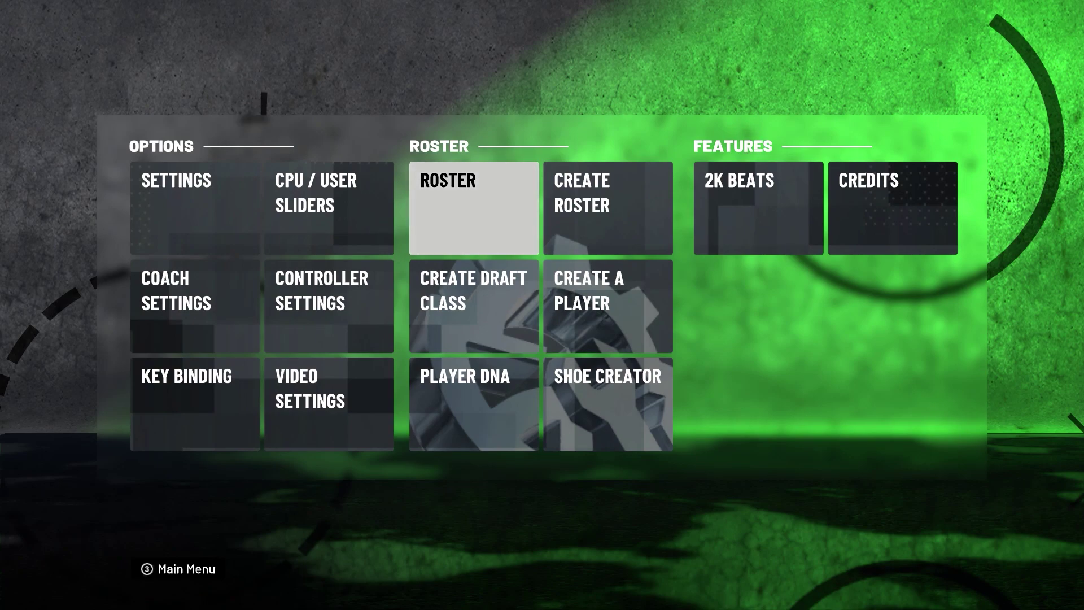
{"action": "key", "text": "Escape"}
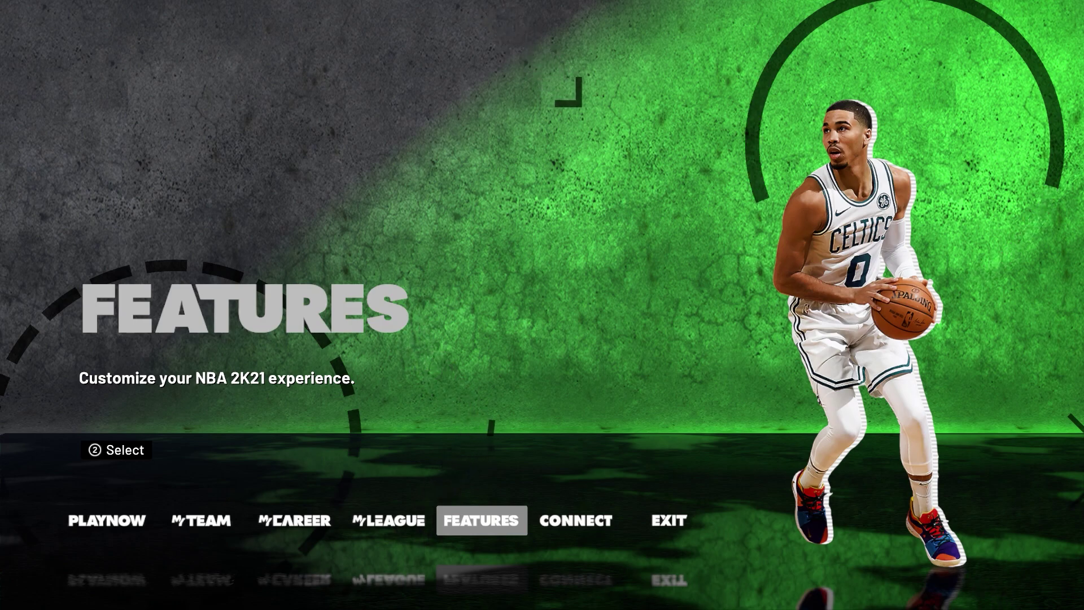
{"action": "key", "text": "alt+Tab"}
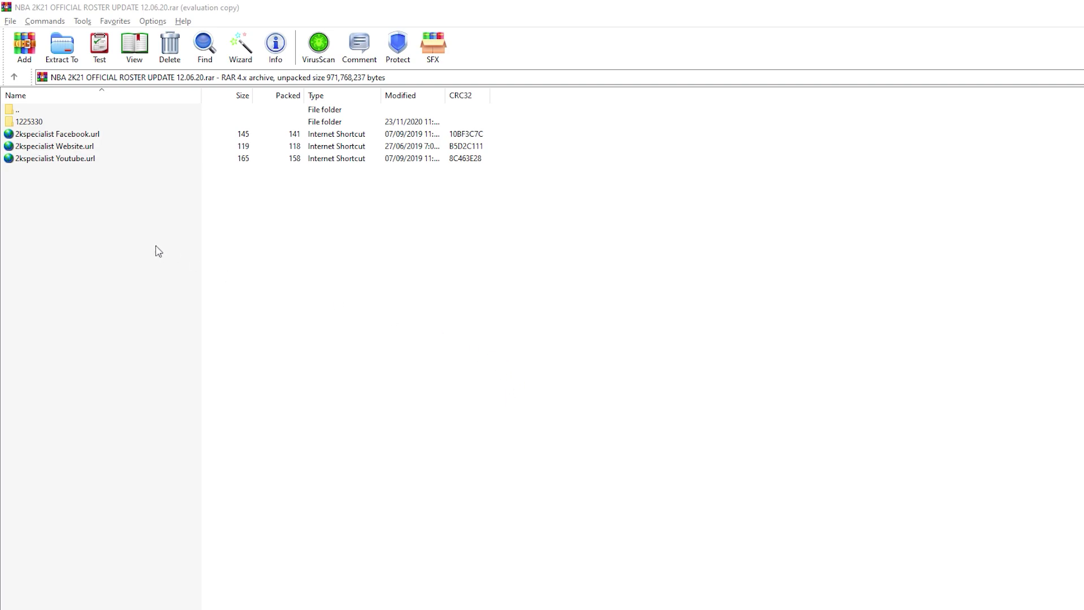
- Go into the archive's 1225330\local folder and select SYNC.BIN
{"action": "double_click", "coordinate": [49, 124]}
{"action": "double_click", "coordinate": [49, 124]}
{"action": "left_click", "coordinate": [49, 124]}
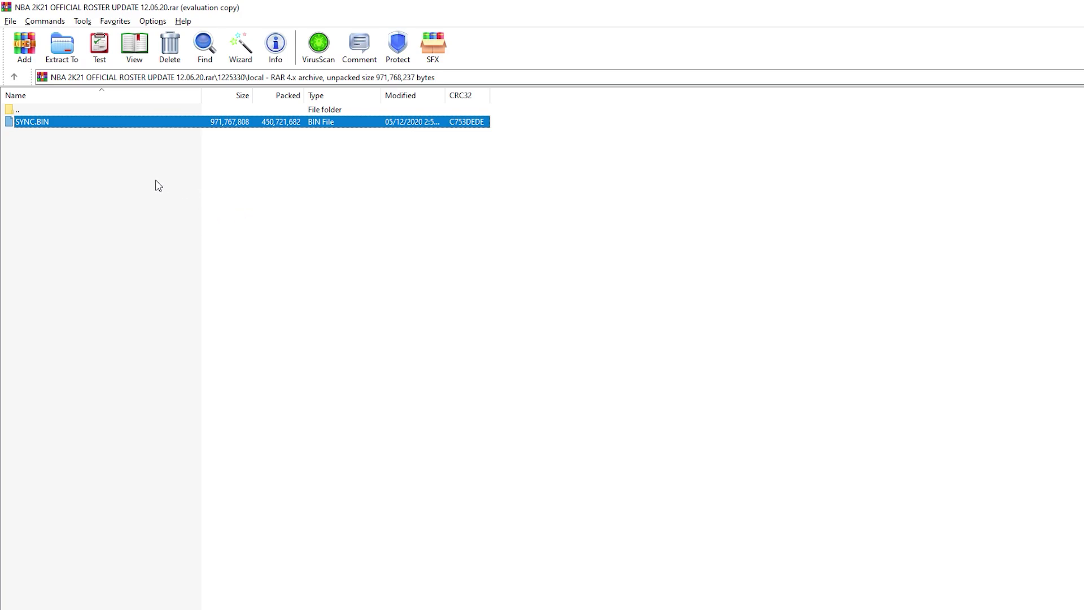
- Extract SYNC.BIN to the Desktop using Extract To
{"action": "left_click", "coordinate": [61, 45]}
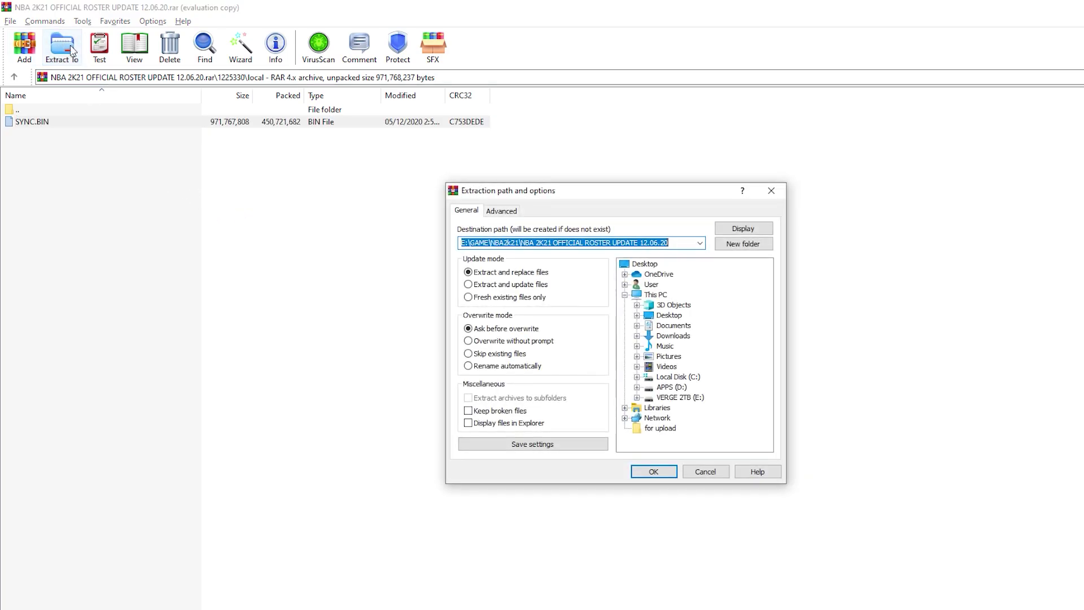
{"action": "left_click", "coordinate": [645, 264]}
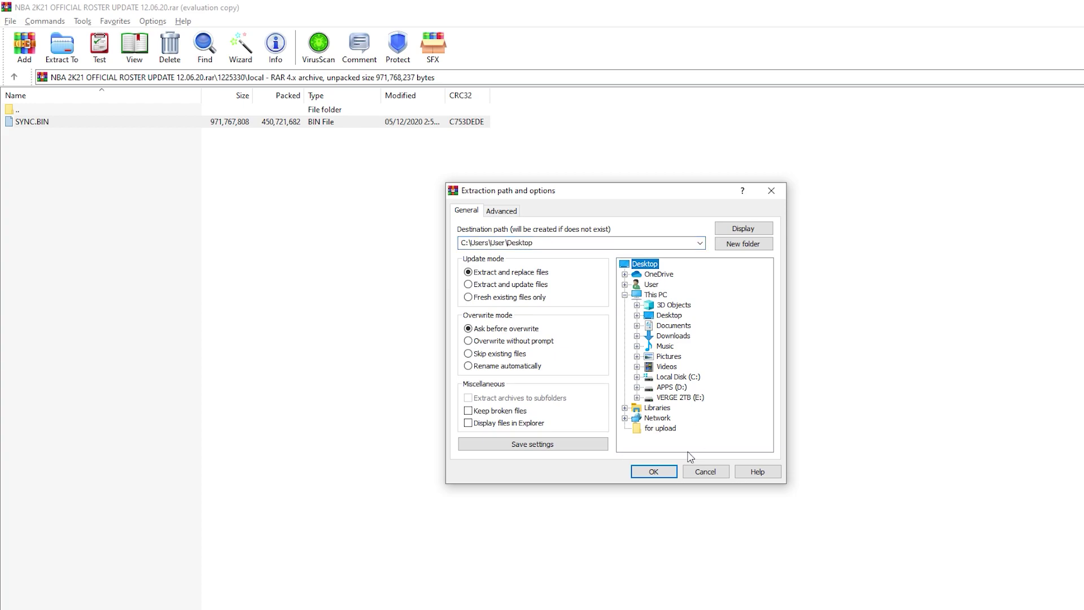
{"action": "left_click", "coordinate": [655, 471]}
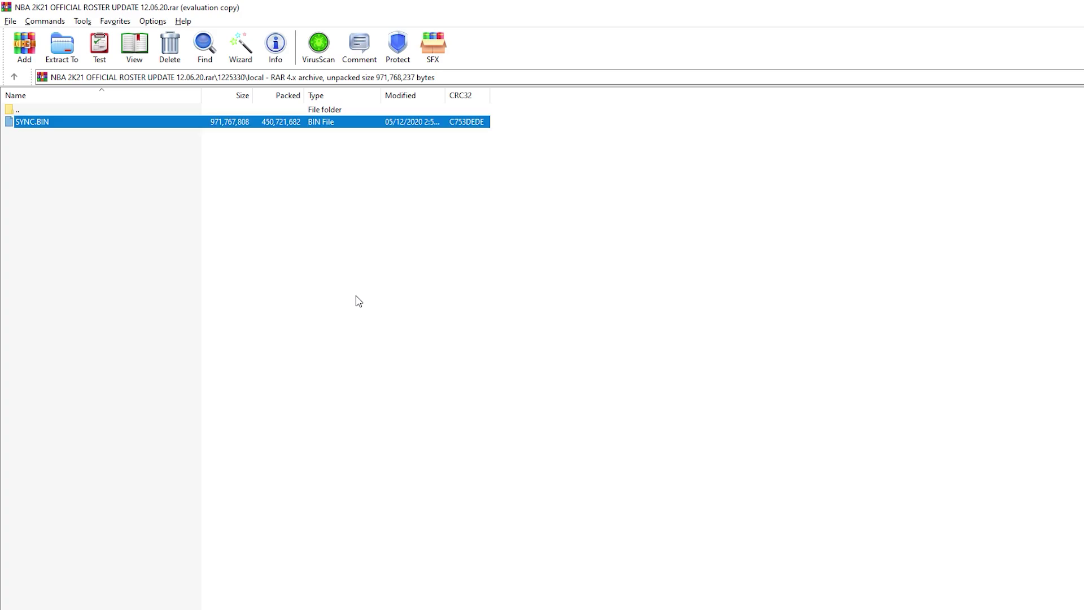
{"action": "left_click", "coordinate": [275, 433]}
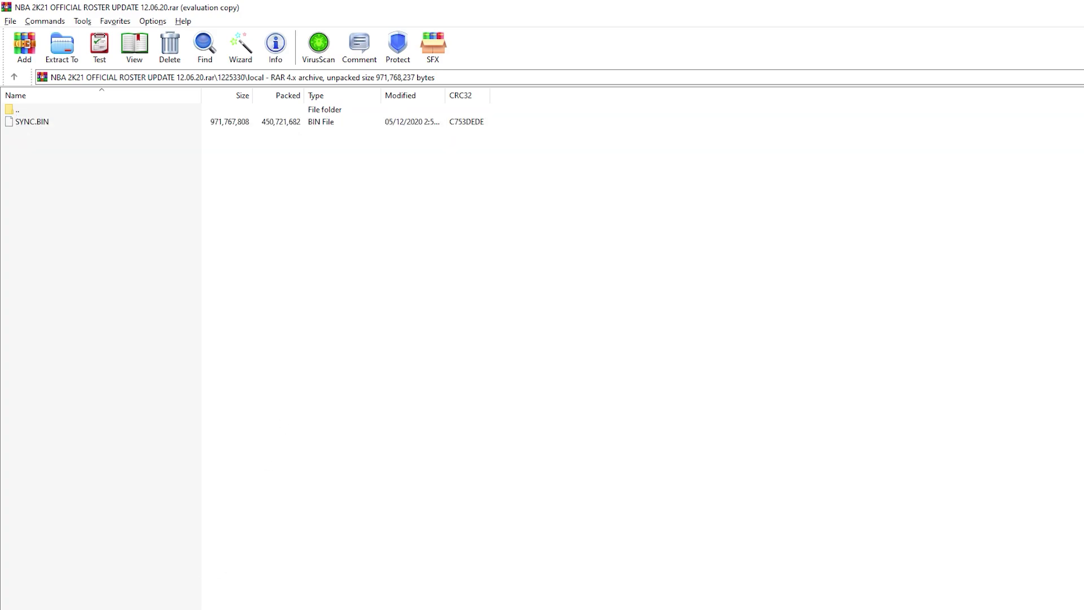
- Browse from This PC through C:\Users\Public\Public Documents\Steam to the CODEX folder
{"action": "mouse_move", "coordinate": [142, 607]}
{"action": "left_click", "coordinate": [205, 590]}
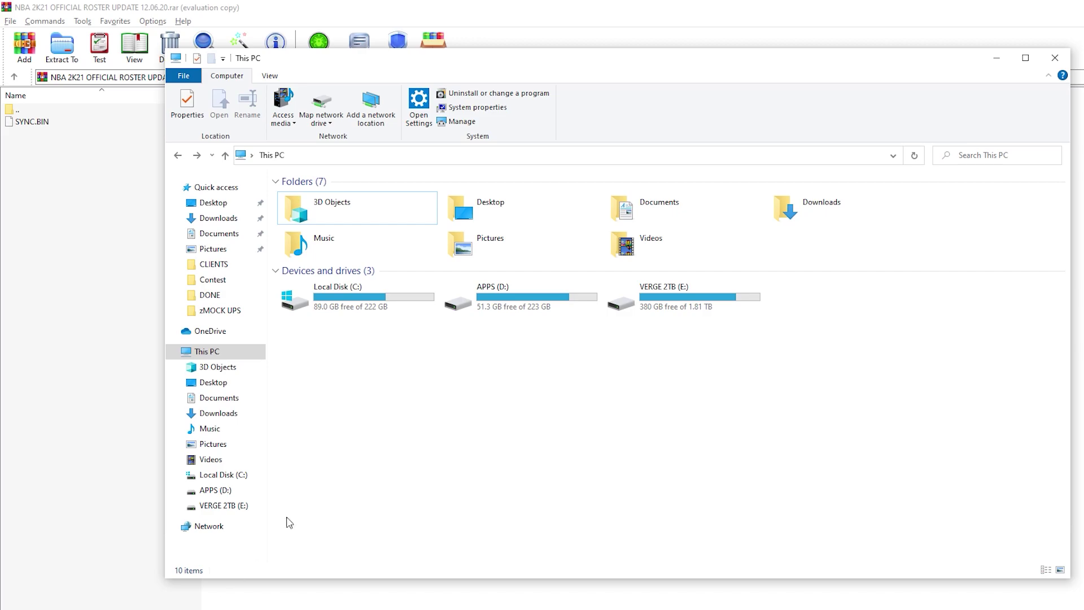
{"action": "double_click", "coordinate": [351, 293]}
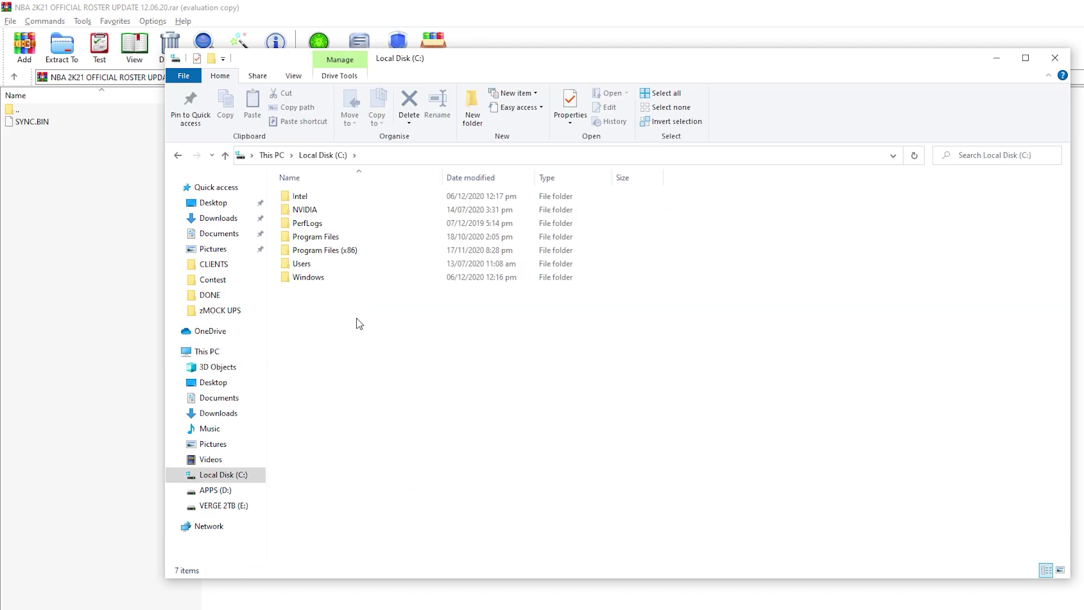
{"action": "double_click", "coordinate": [311, 268]}
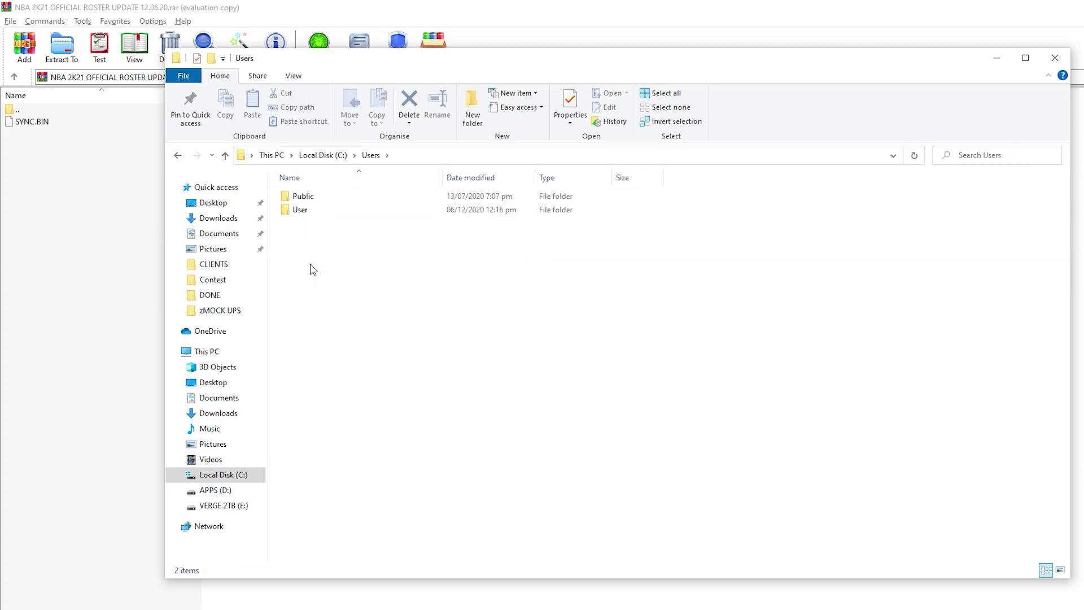
{"action": "double_click", "coordinate": [324, 201]}
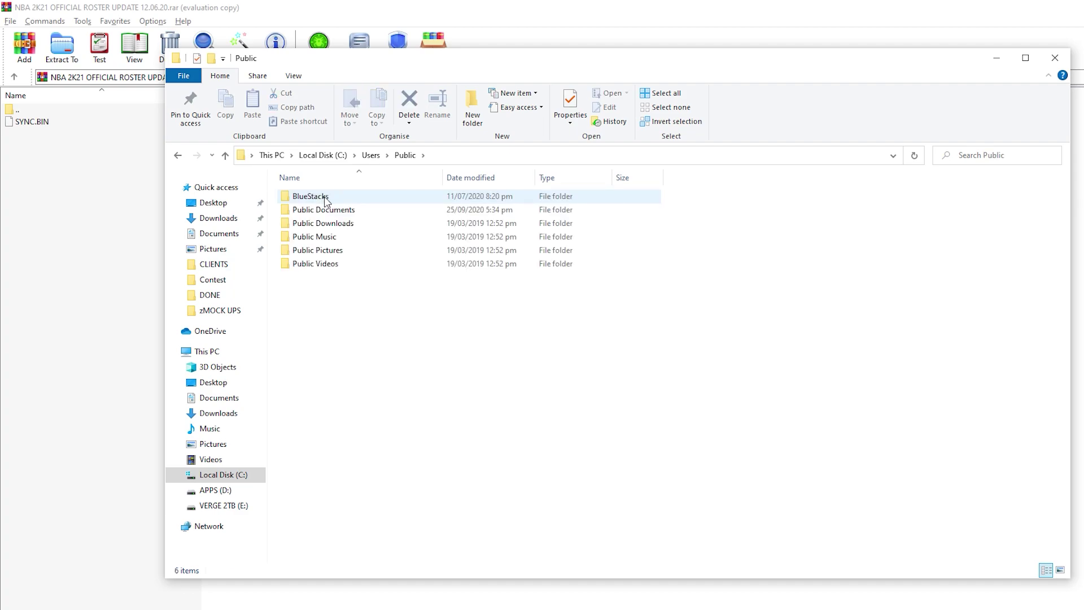
{"action": "double_click", "coordinate": [368, 214]}
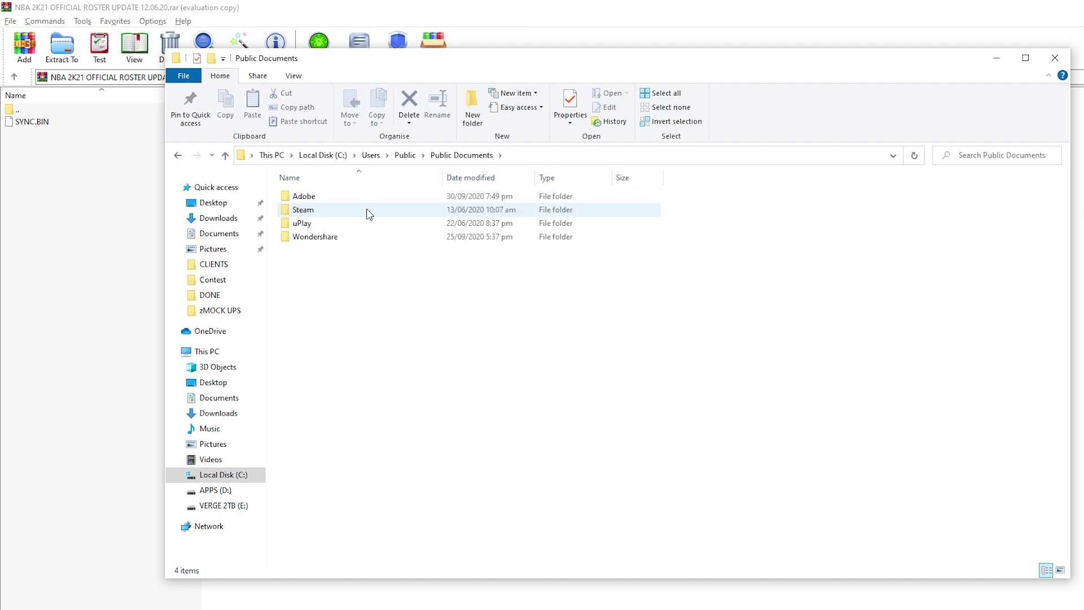
{"action": "double_click", "coordinate": [308, 213]}
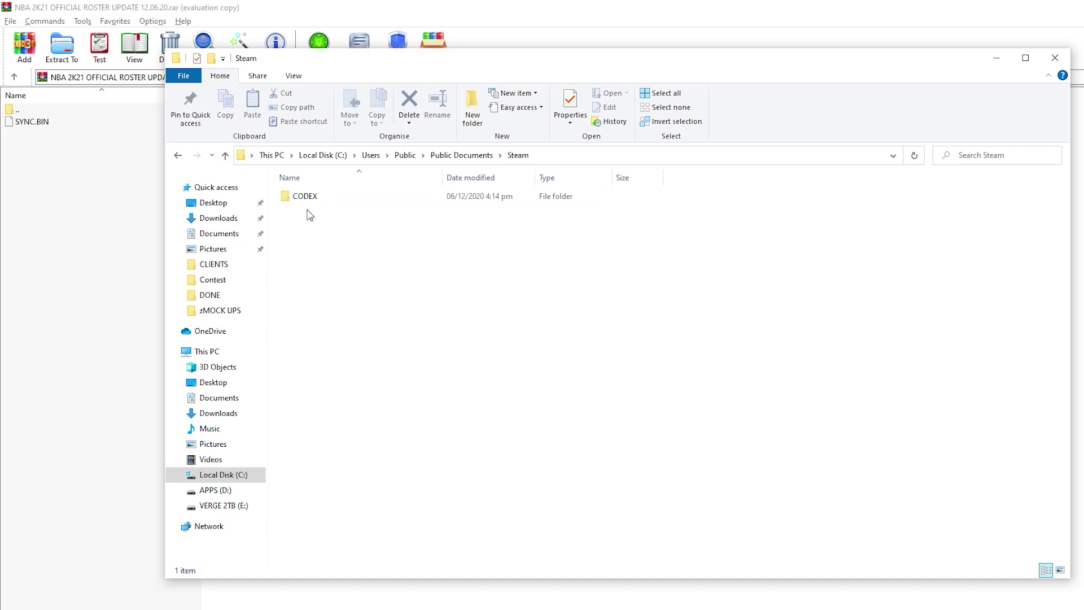
{"action": "double_click", "coordinate": [339, 198]}
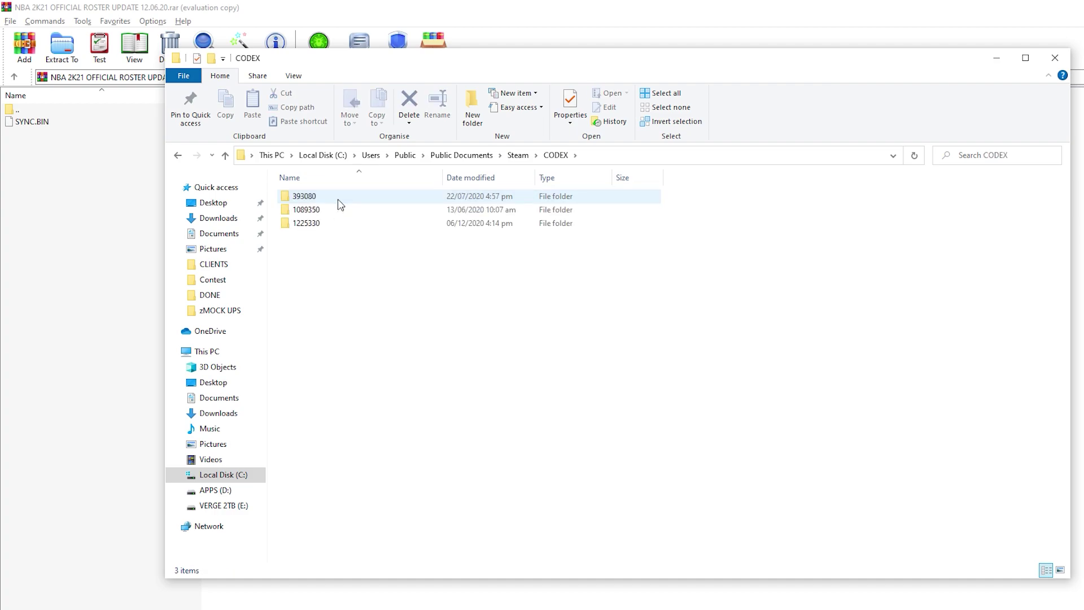
{"action": "left_click_drag", "start_coordinate": [445, 70], "coordinate": [716, 80]}
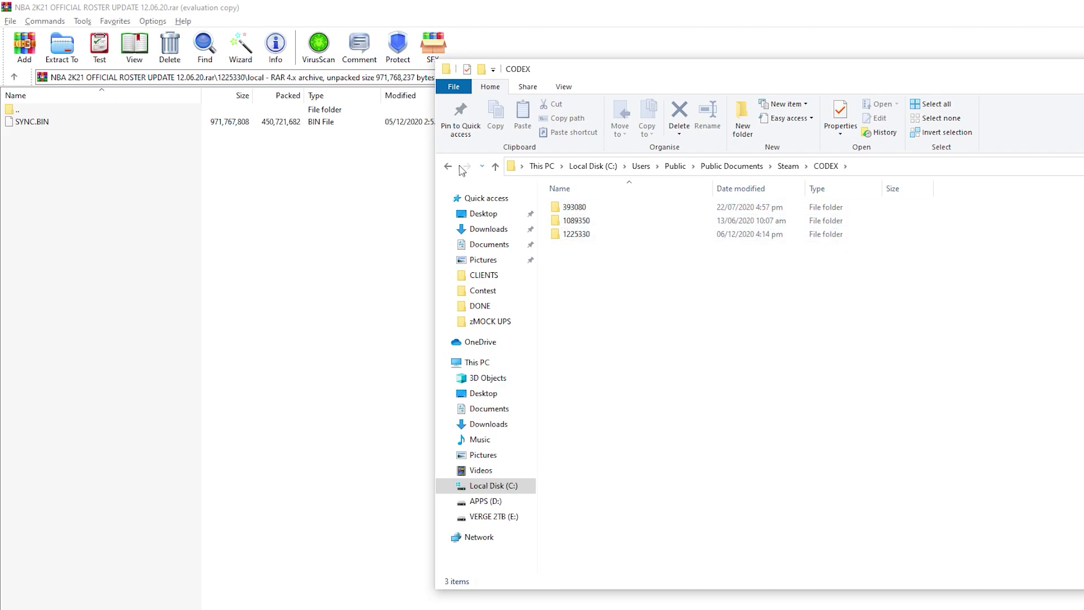
- Return WinRAR to the archive root, then bring the CODEX folder window forward
{"action": "left_click", "coordinate": [251, 208]}
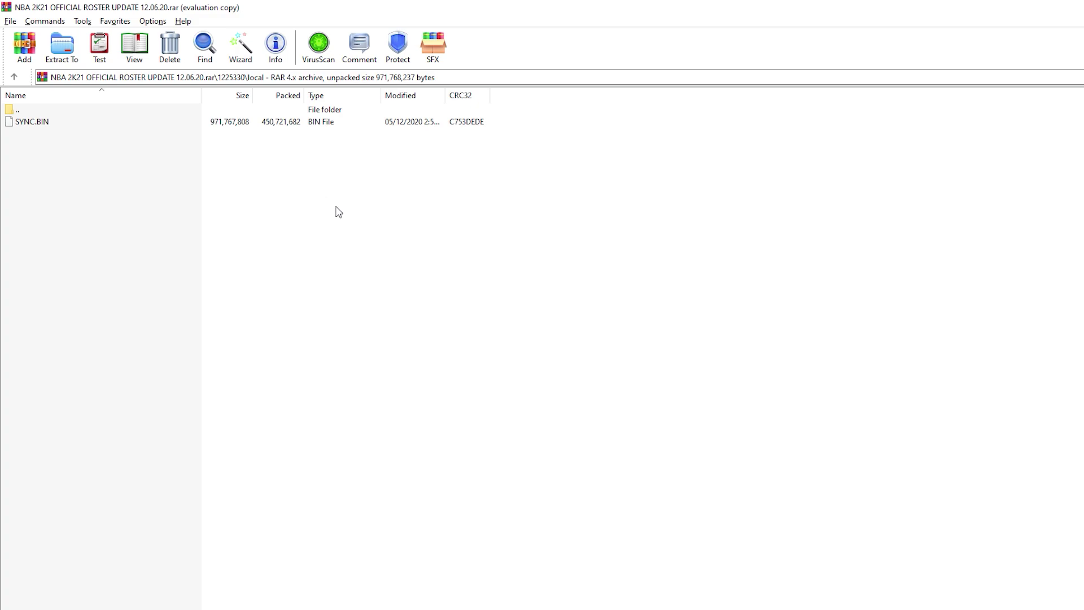
{"action": "double_click", "coordinate": [15, 112]}
{"action": "double_click", "coordinate": [12, 110]}
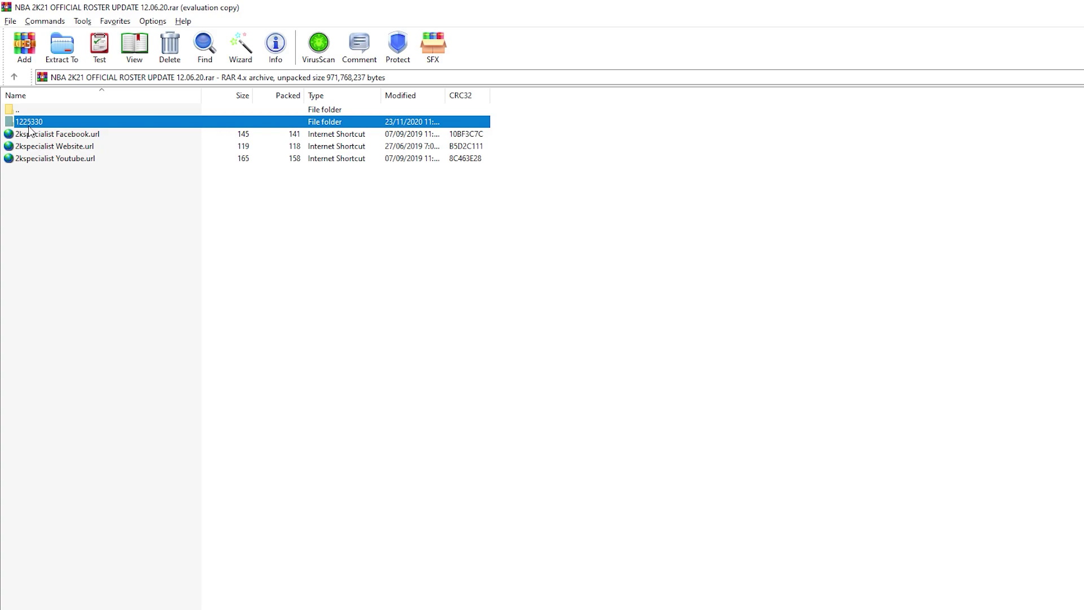
{"action": "left_click", "coordinate": [300, 251]}
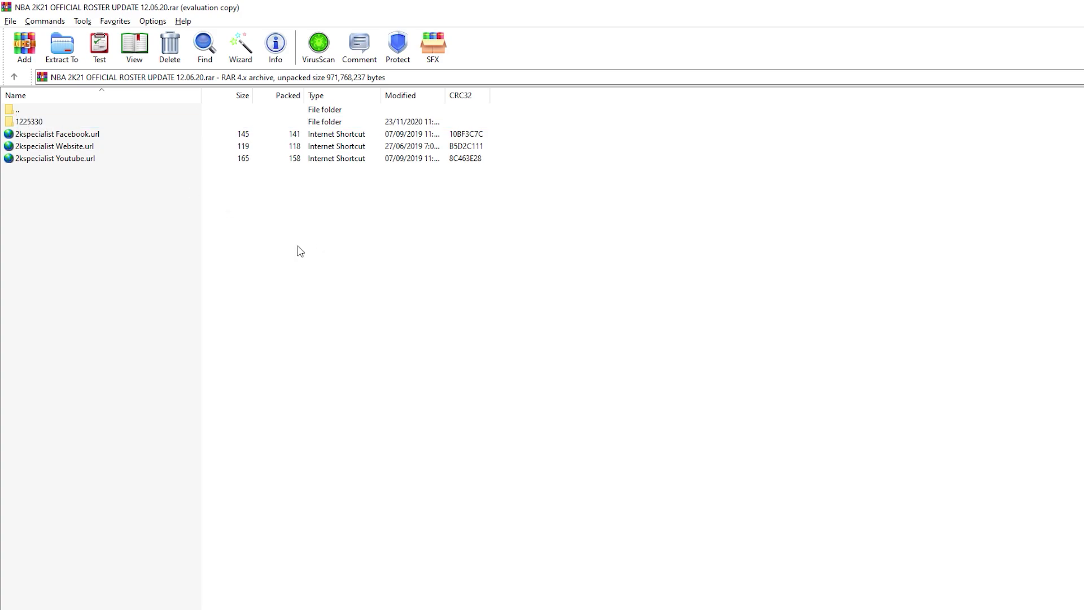
{"action": "left_click", "coordinate": [51, 126]}
{"action": "left_click", "coordinate": [100, 196]}
{"action": "mouse_move", "coordinate": [178, 603]}
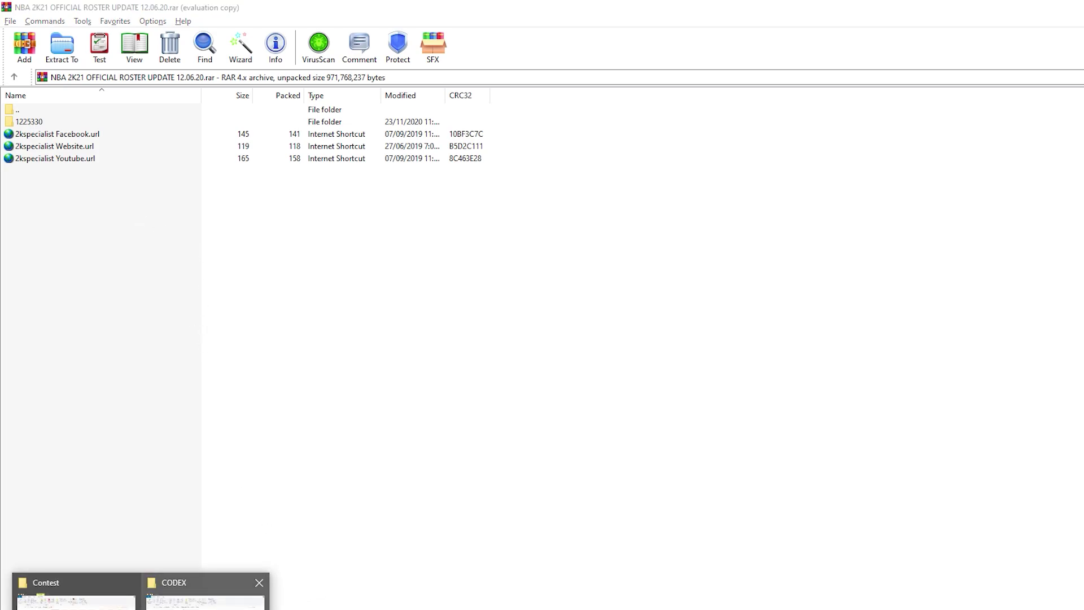
{"action": "left_click", "coordinate": [201, 587]}
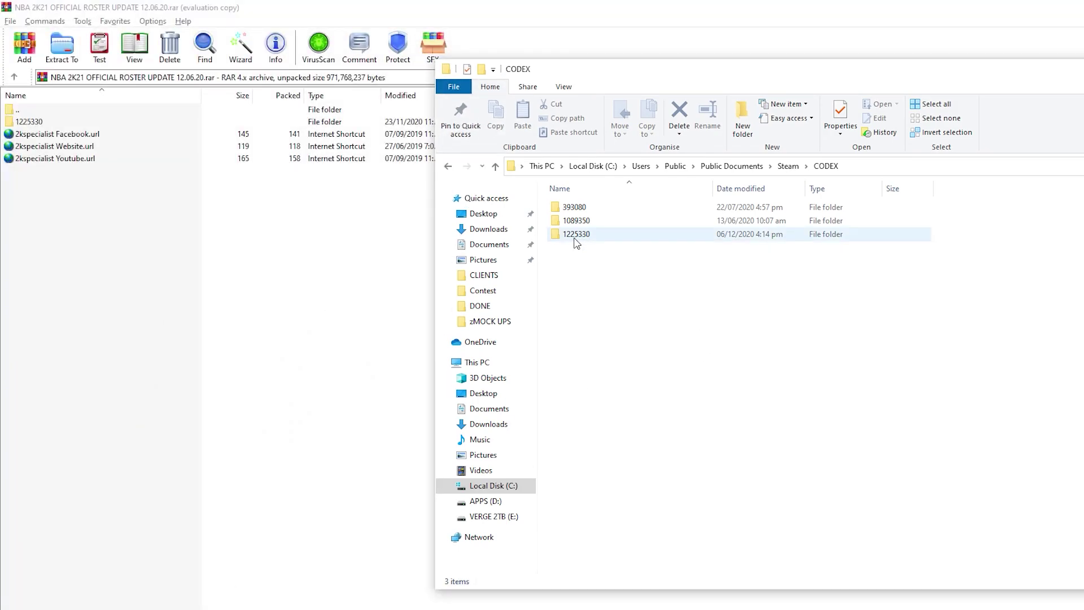
- Open the CODEX 1225330\local save folder holding the old SYNC.BIN
{"action": "double_click", "coordinate": [614, 236]}
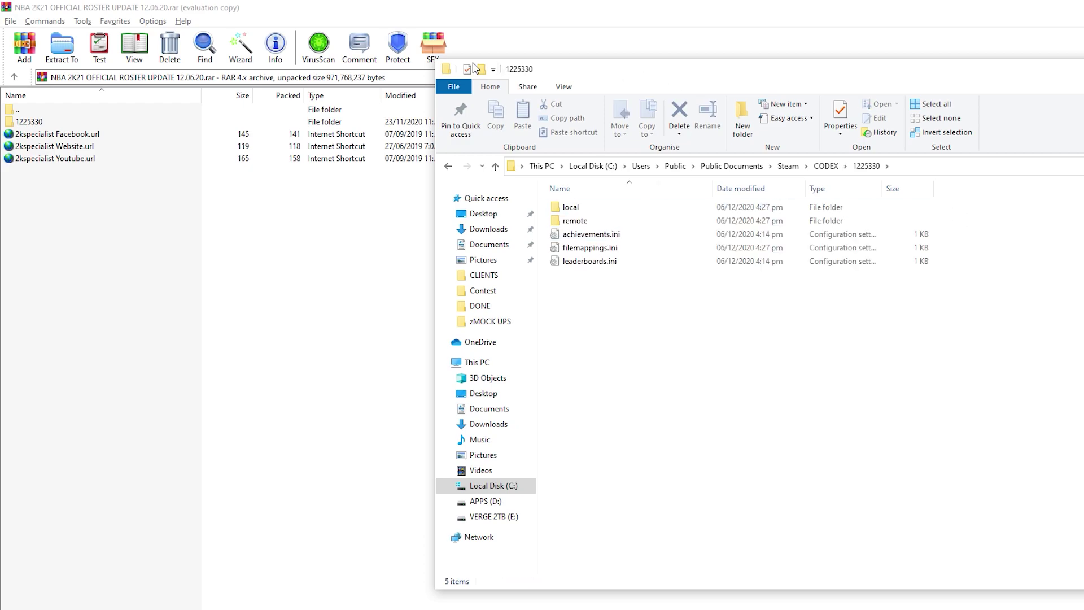
{"action": "left_click_drag", "start_coordinate": [591, 73], "coordinate": [354, 46]}
{"action": "double_click", "coordinate": [336, 182]}
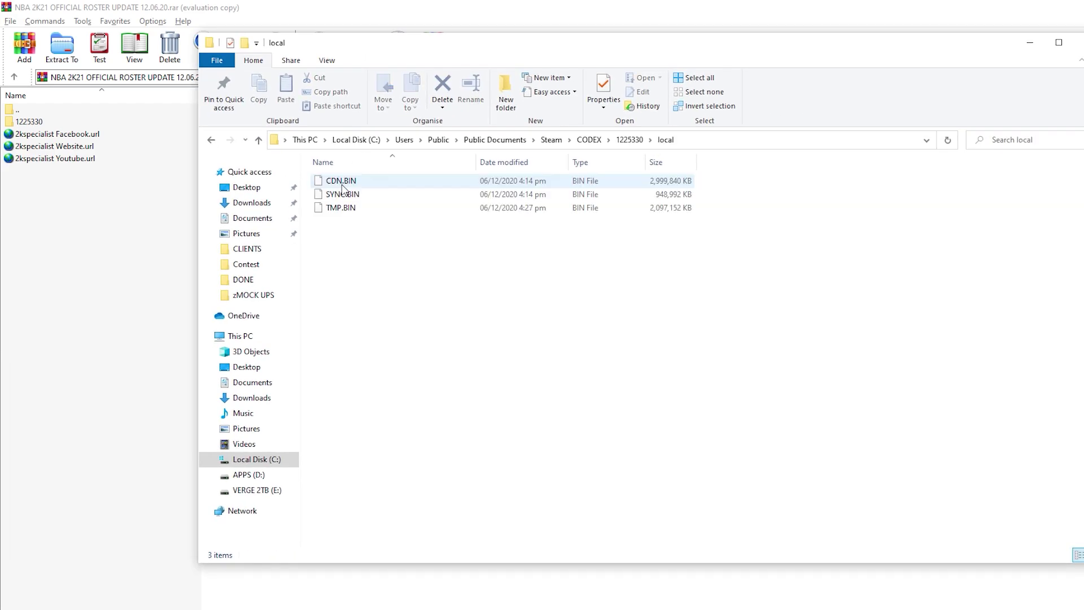
{"action": "left_click", "coordinate": [345, 195]}
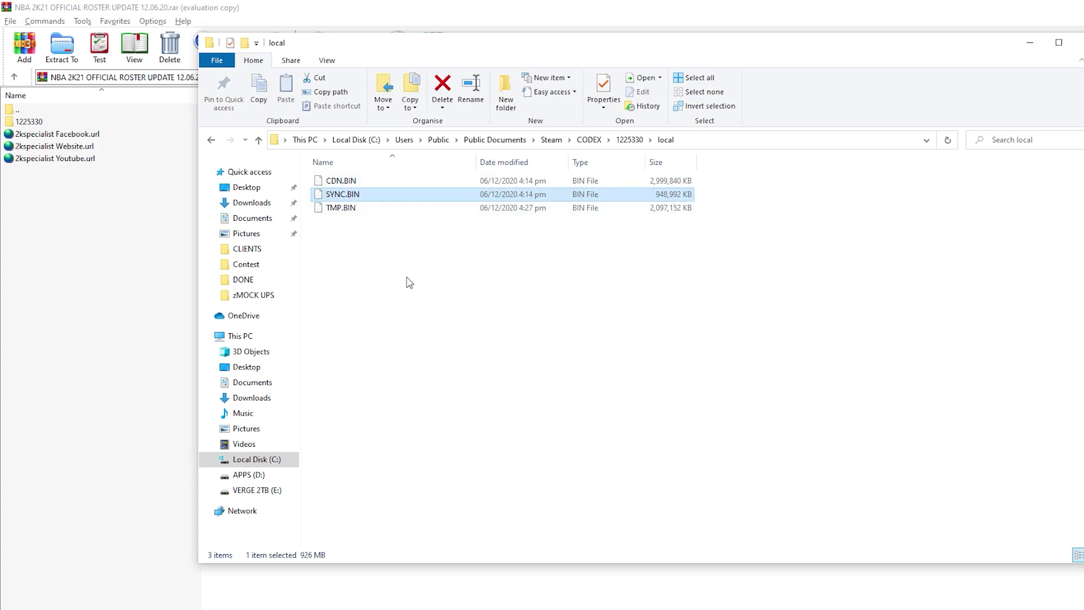
{"action": "left_click", "coordinate": [404, 305]}
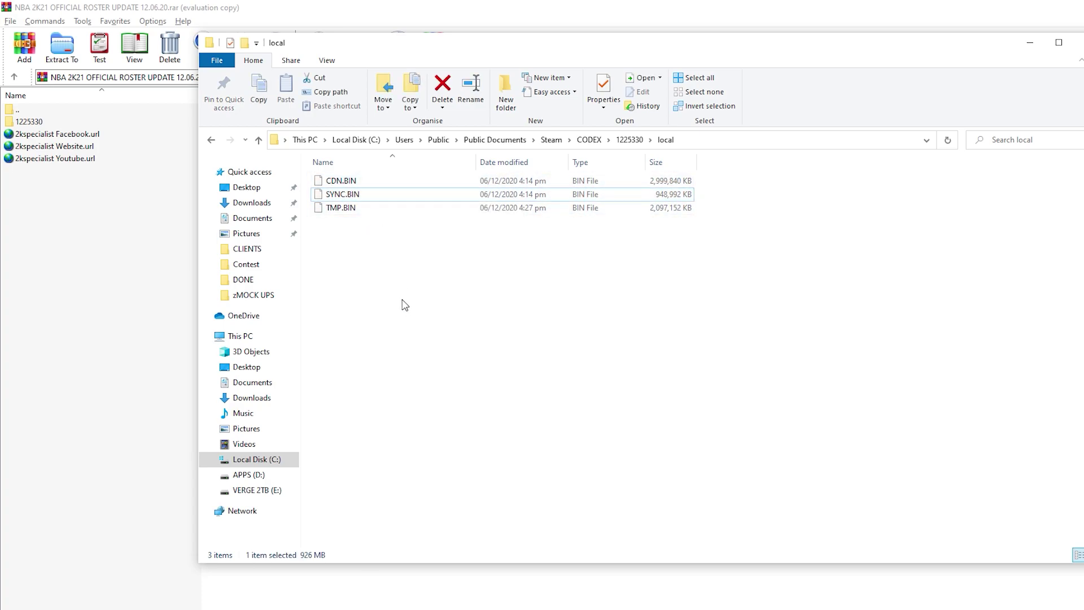
- Copy SYNC.BIN from the Desktop into the local folder, replace the old file, and close the window
{"action": "left_click", "coordinate": [269, 191]}
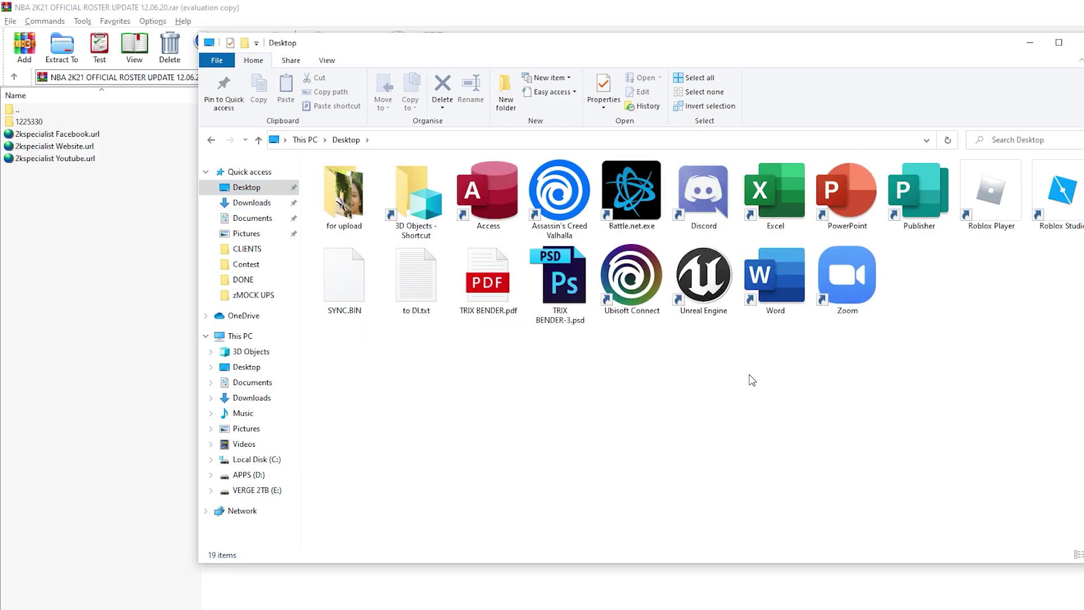
{"action": "left_click", "coordinate": [345, 296]}
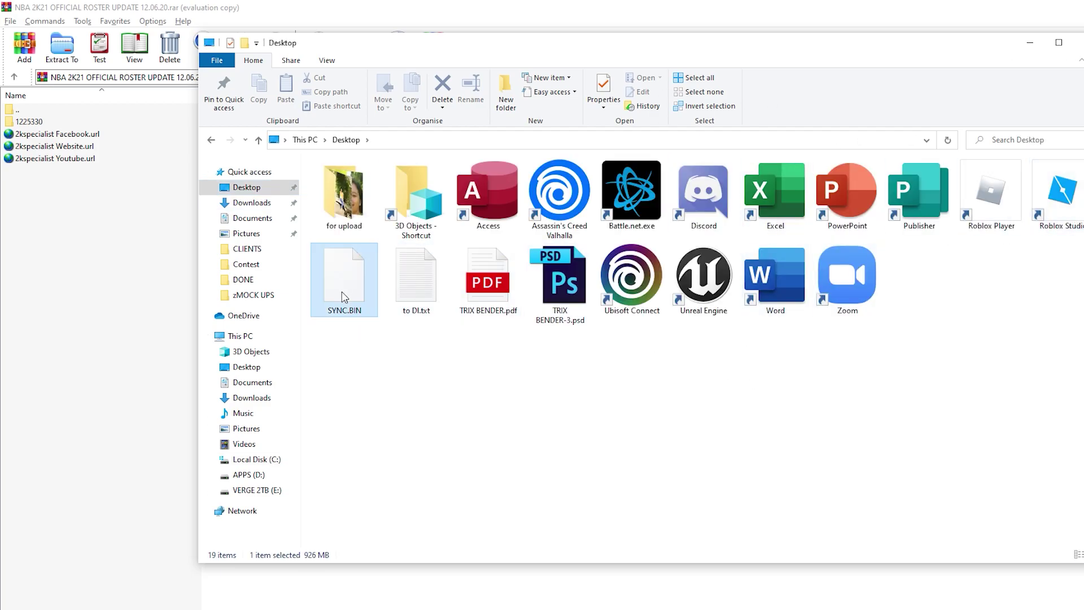
{"action": "key", "text": "ctrl+c"}
{"action": "key", "text": "alt+Left"}
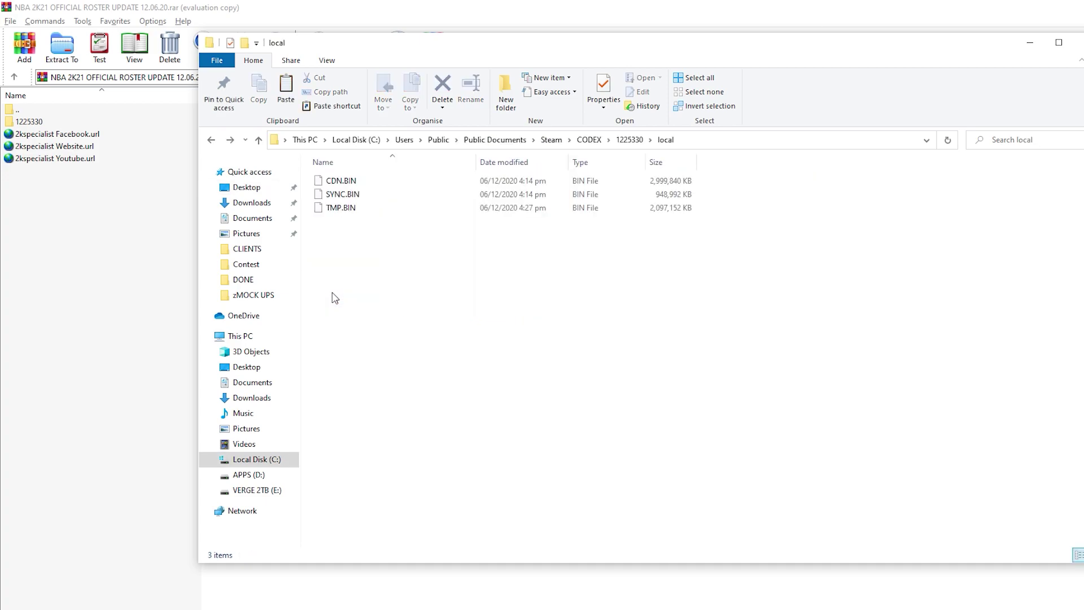
{"action": "key", "text": "ctrl+v"}
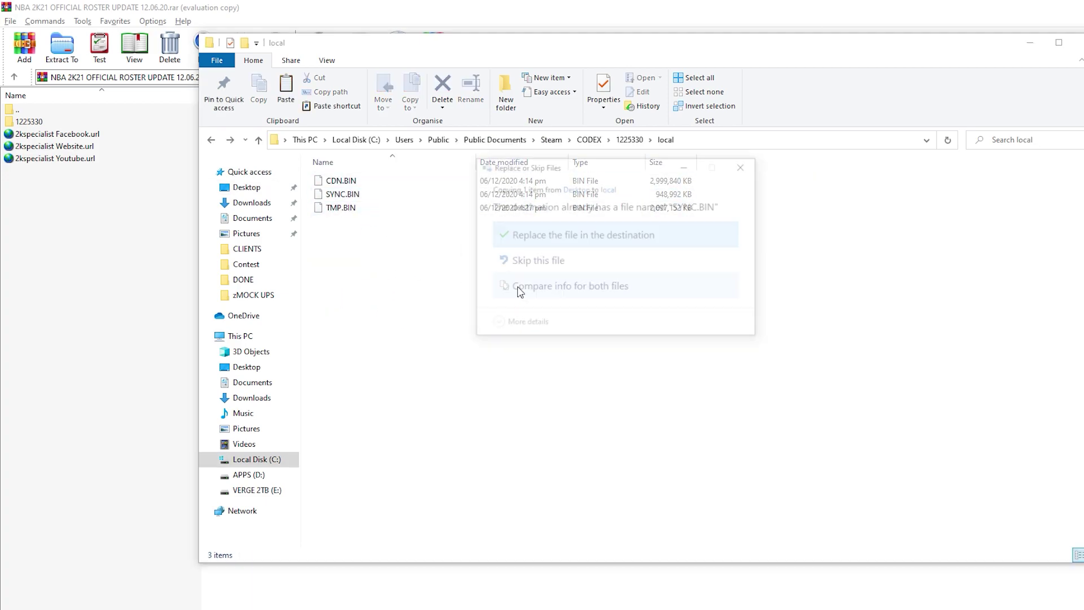
{"action": "left_click", "coordinate": [575, 242]}
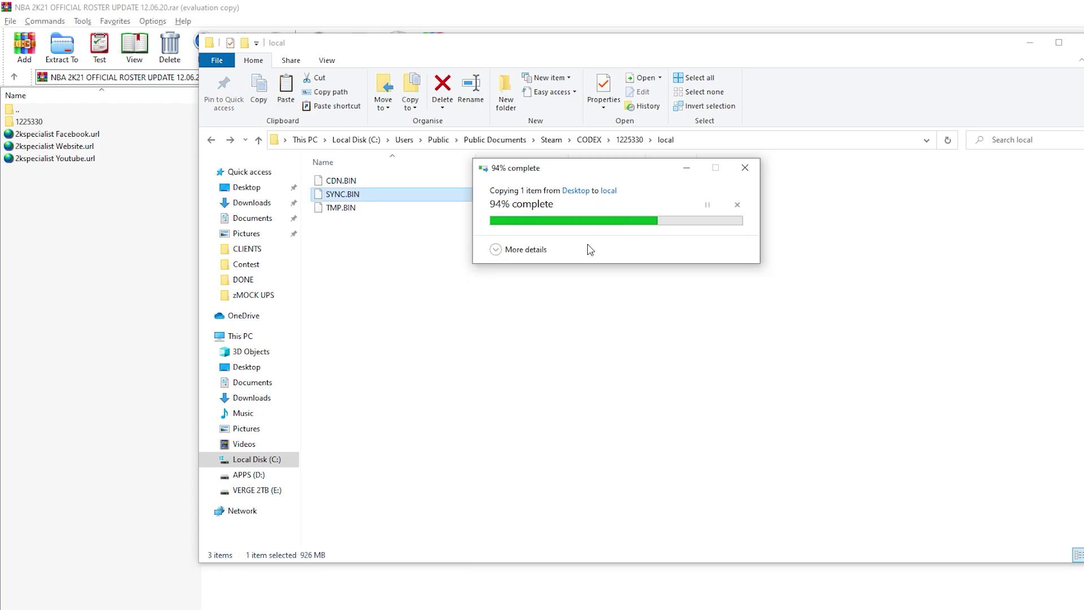
{"action": "left_click", "coordinate": [358, 279]}
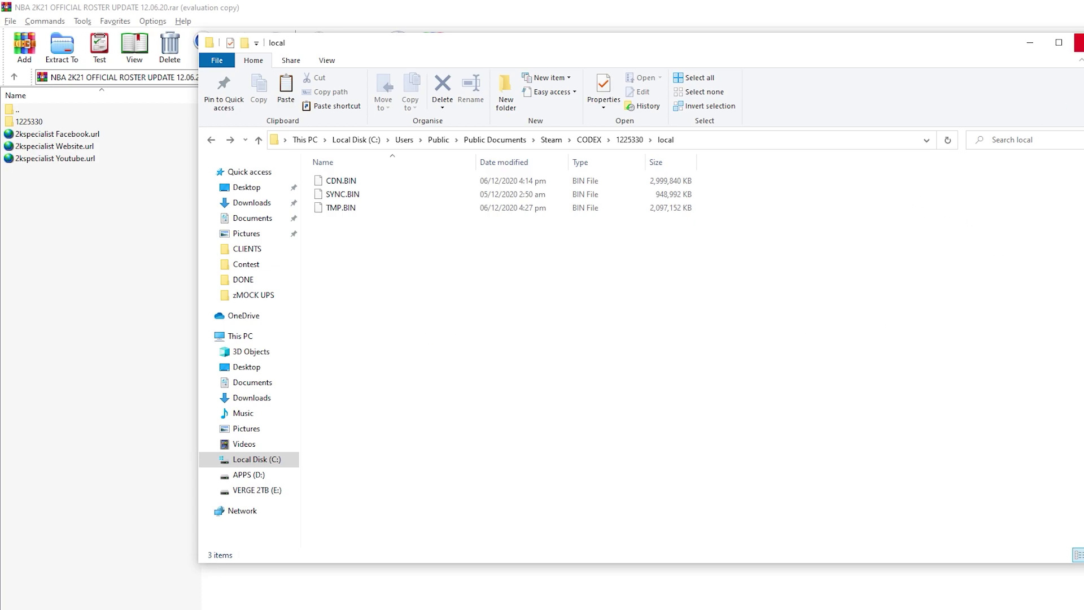
{"action": "left_click", "coordinate": [1079, 42]}
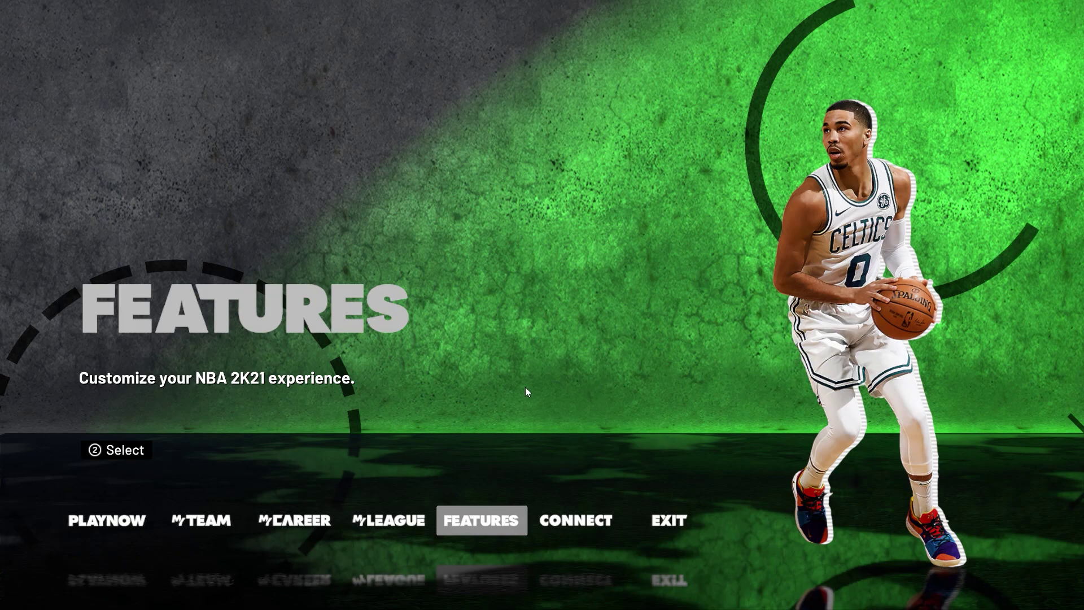
- Open Features from the main menu and select the Roster tile
{"action": "key", "text": "Left"}
{"action": "key", "text": "Right"}
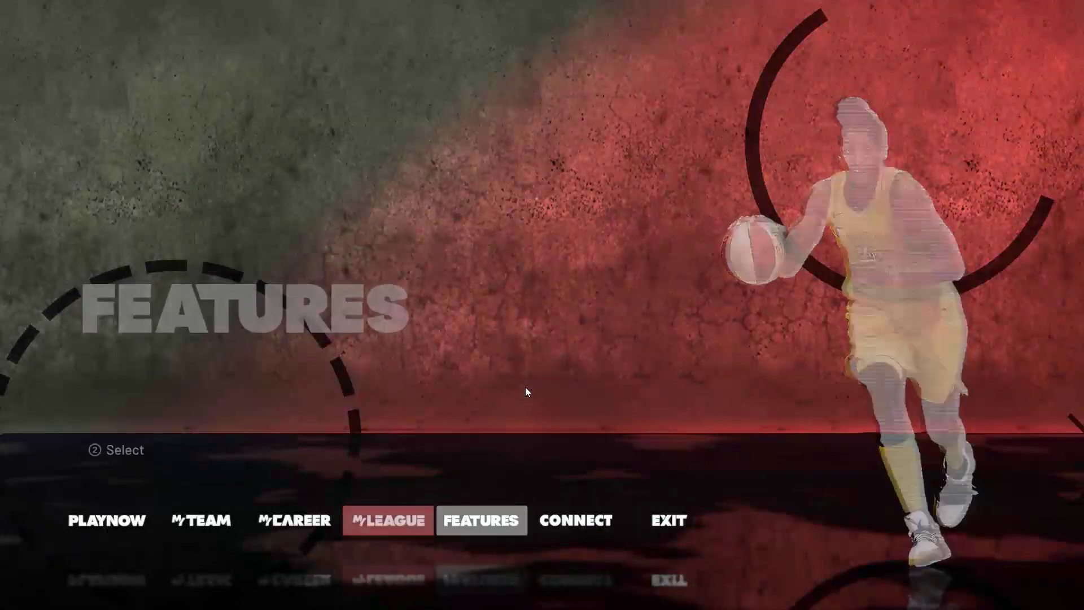
{"action": "key", "text": "Return"}
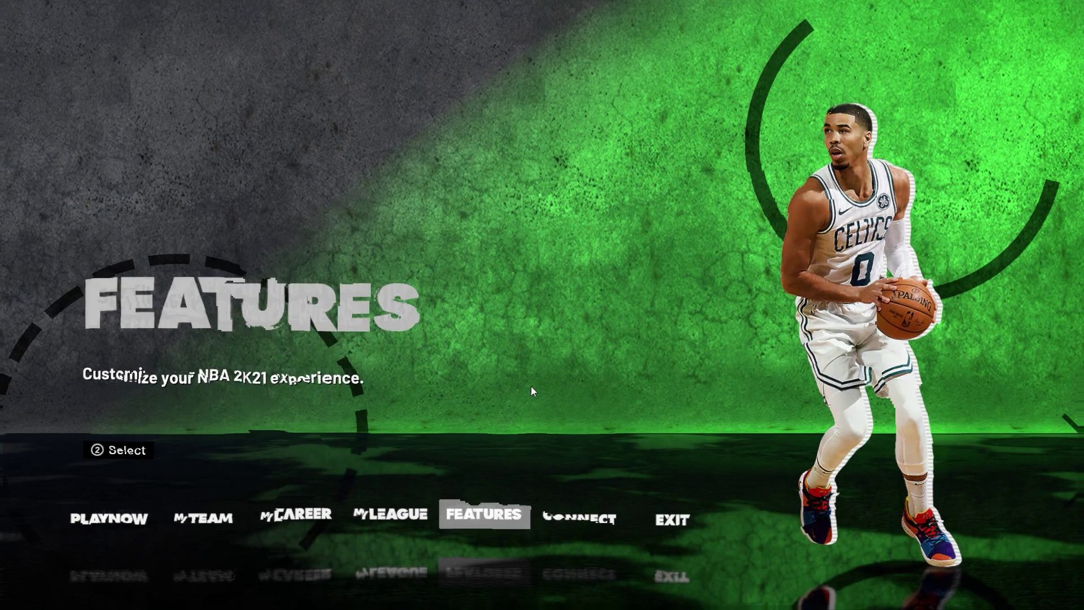
{"action": "key", "text": "Right"}
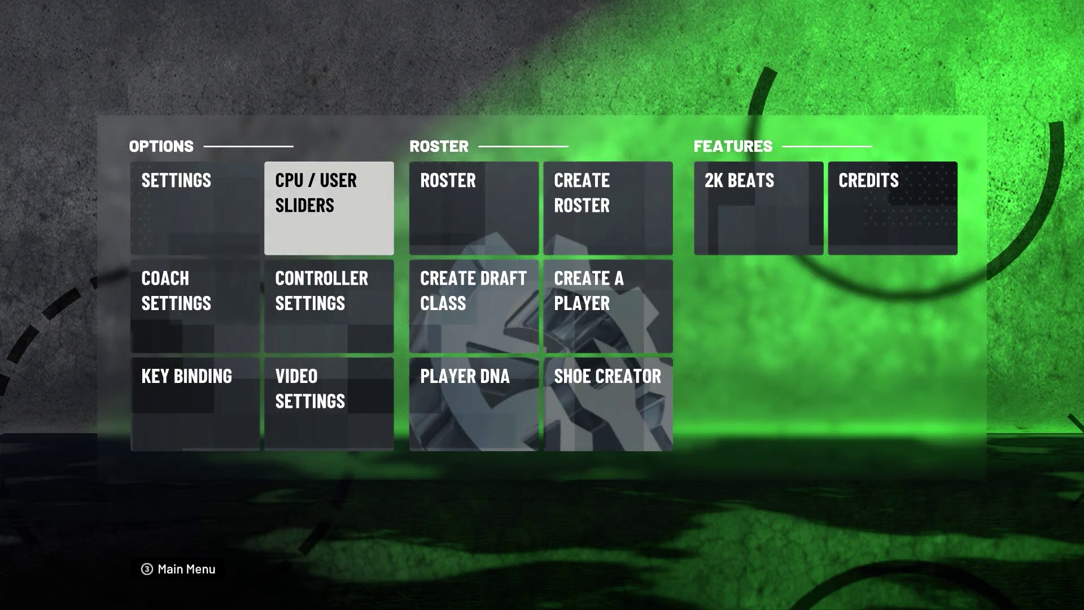
{"action": "key", "text": "Right"}
{"action": "key", "text": "Right"}
{"action": "key", "text": "Left"}
{"action": "key", "text": "Down"}
{"action": "key", "text": "Up"}
{"action": "key", "text": "Return"}
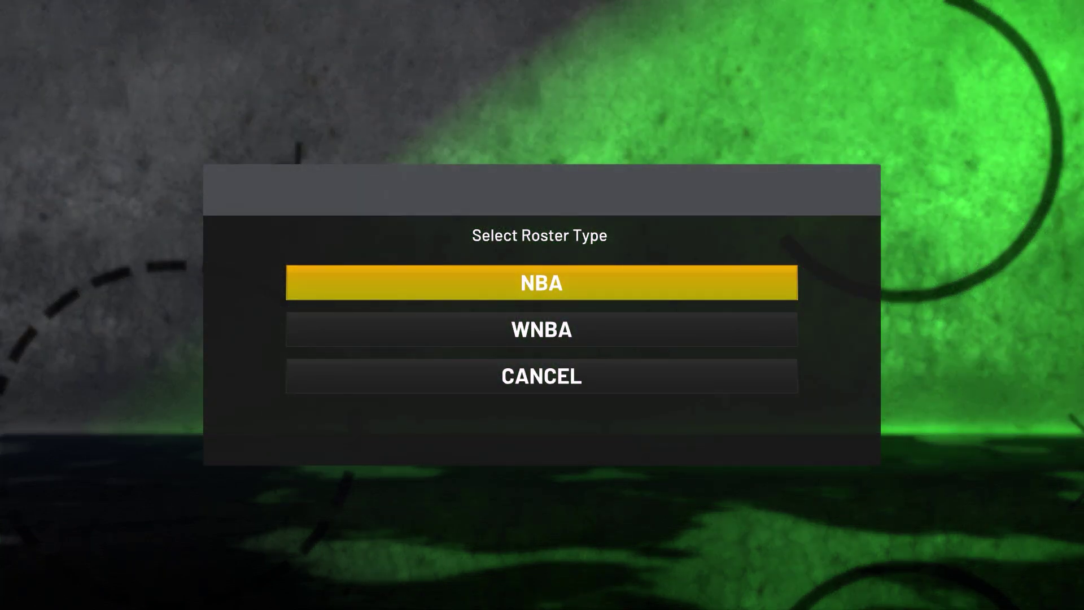
- Load the NBA roster and browse the 76ers starters, including Seth Curry and Danny Green
{"action": "key", "text": "Return"}
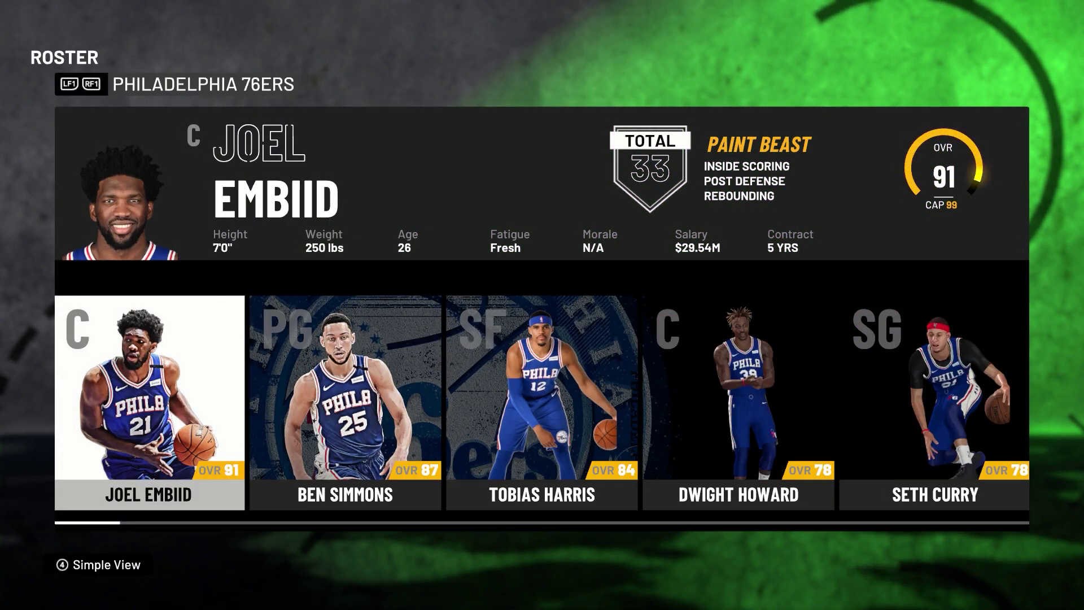
{"action": "key", "text": "Right"}
{"action": "key", "text": "Right"}
{"action": "key", "text": "Right"}
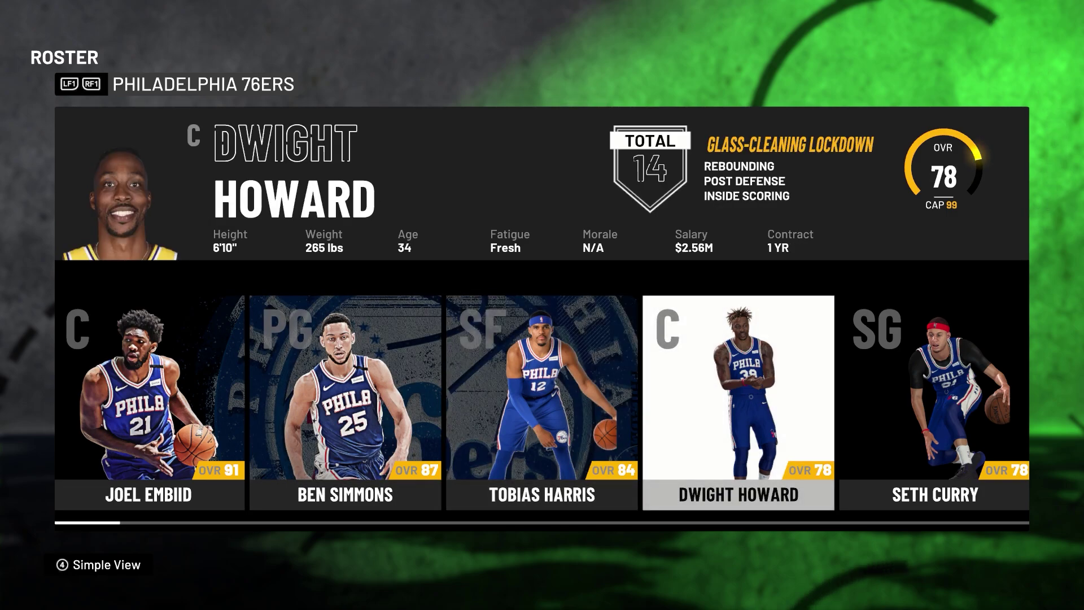
{"action": "key", "text": "Left"}
{"action": "key", "text": "Right"}
{"action": "key", "text": "Right"}
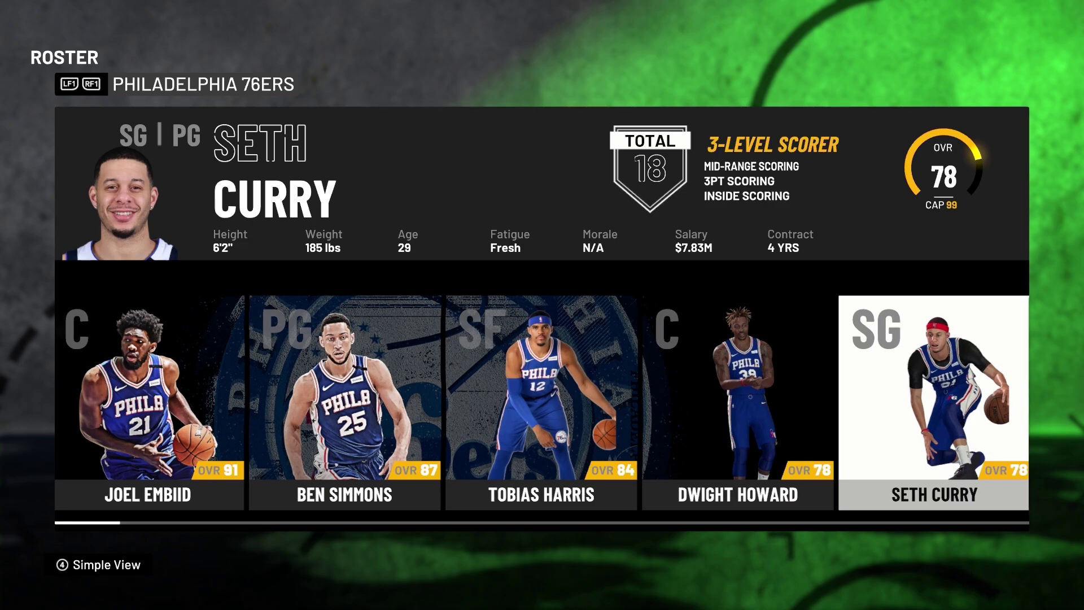
{"action": "key", "text": "Right"}
{"action": "key", "text": "Right"}
{"action": "key", "text": "Right"}
{"action": "key", "text": "Right"}
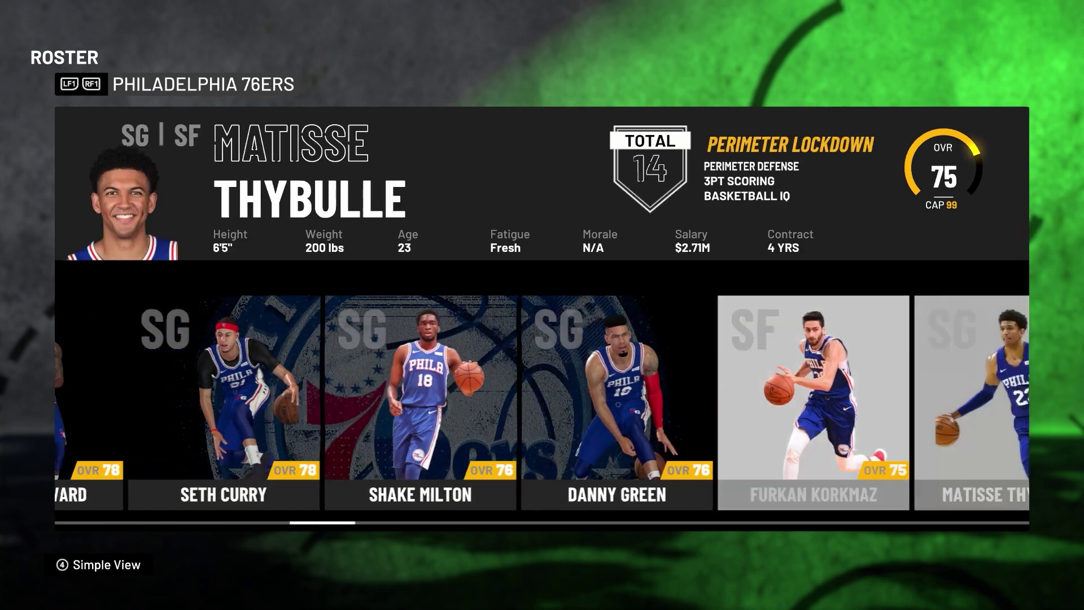
{"action": "key", "text": "Right"}
{"action": "key", "text": "Left"}
{"action": "key", "text": "Left"}
{"action": "key", "text": "Left"}
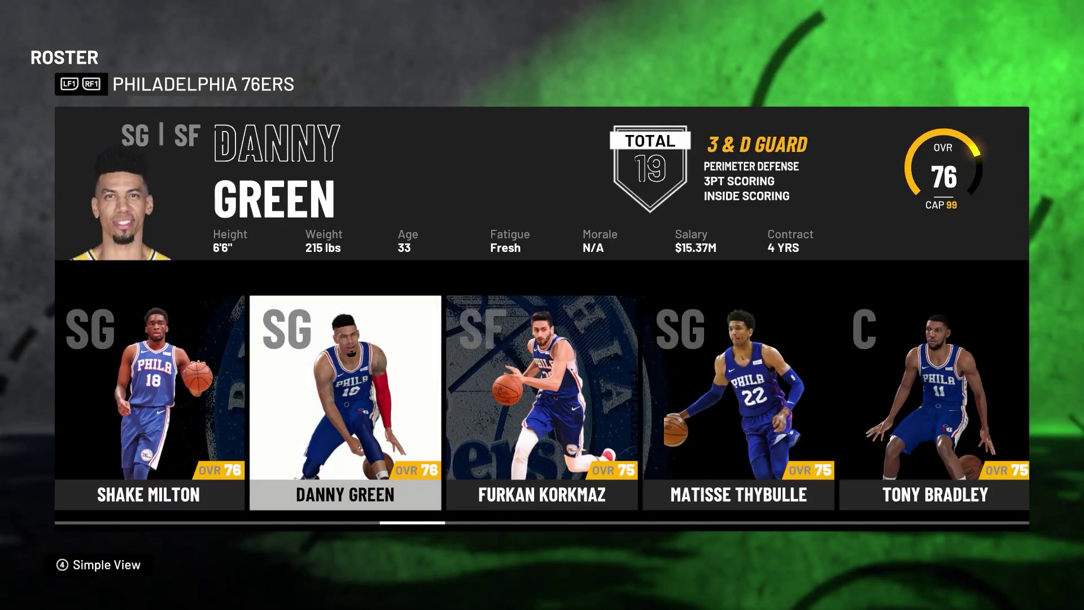
- Step through the 76ers bench: Furkan Korkmaz, Vincent Poirier, Mike Scott, ending at Isaiah Joe
{"action": "key", "text": "Right"}
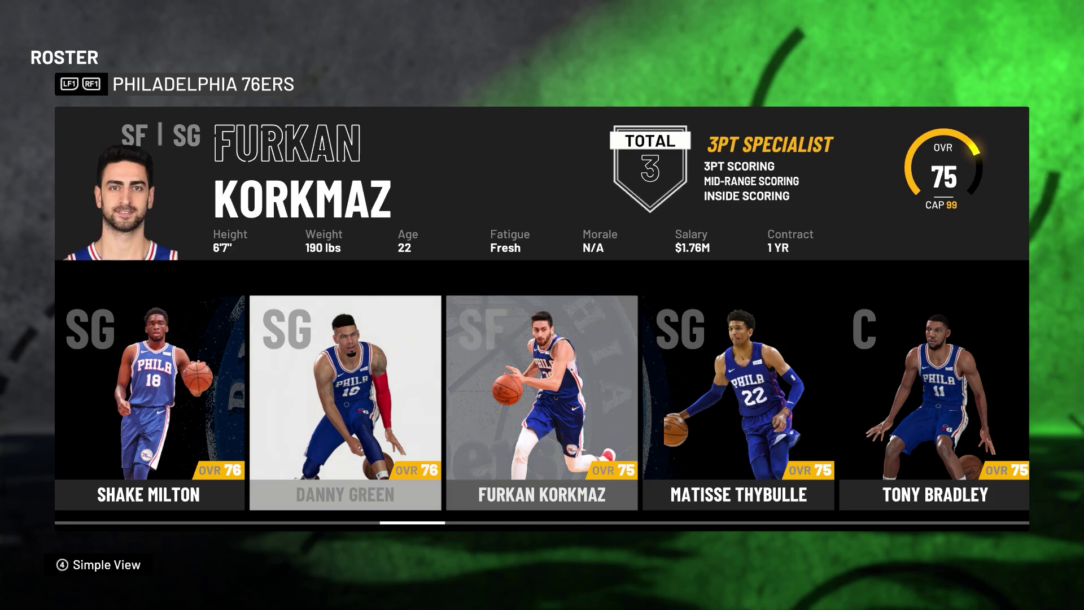
{"action": "key", "text": "Right"}
{"action": "key", "text": "Right"}
{"action": "key", "text": "Right"}
{"action": "key", "text": "Right"}
{"action": "key", "text": "Left"}
{"action": "key", "text": "Left"}
{"action": "key", "text": "Left"}
{"action": "key", "text": "Left"}
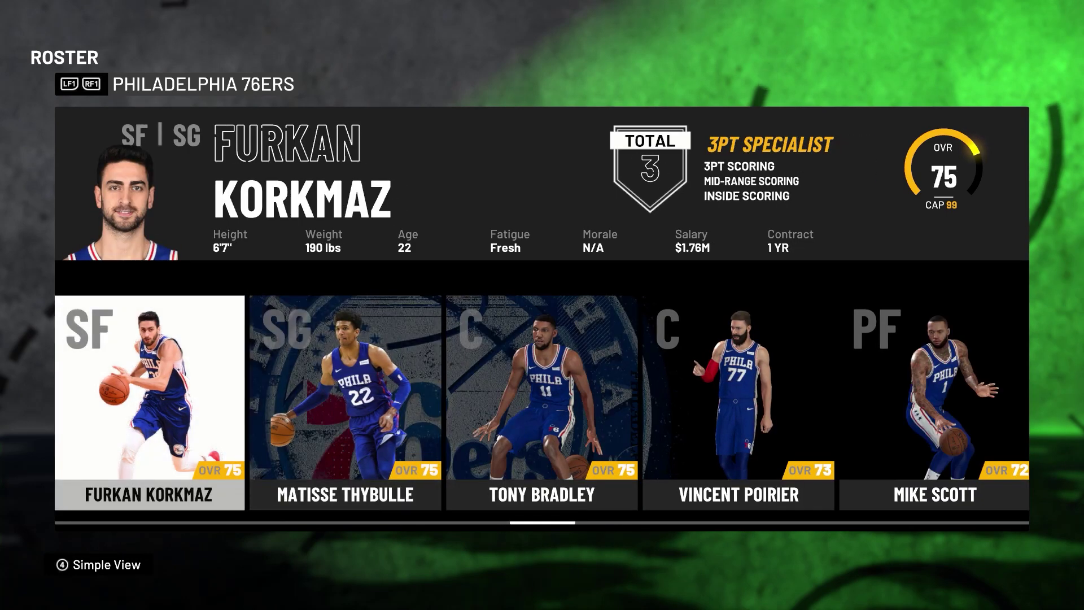
{"action": "key", "text": "Right"}
{"action": "key", "text": "Right"}
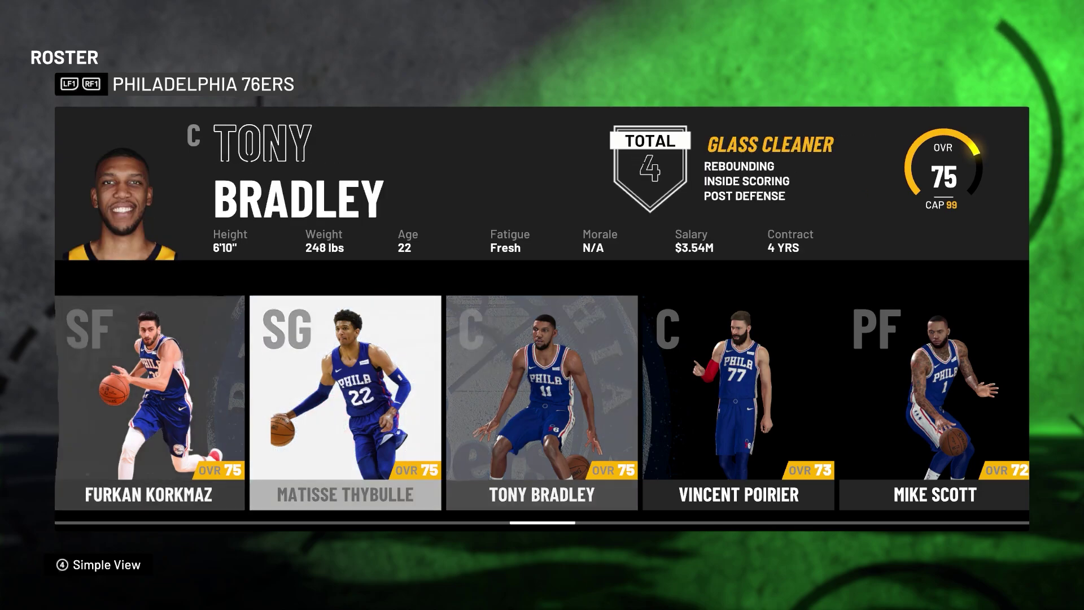
{"action": "key", "text": "Right"}
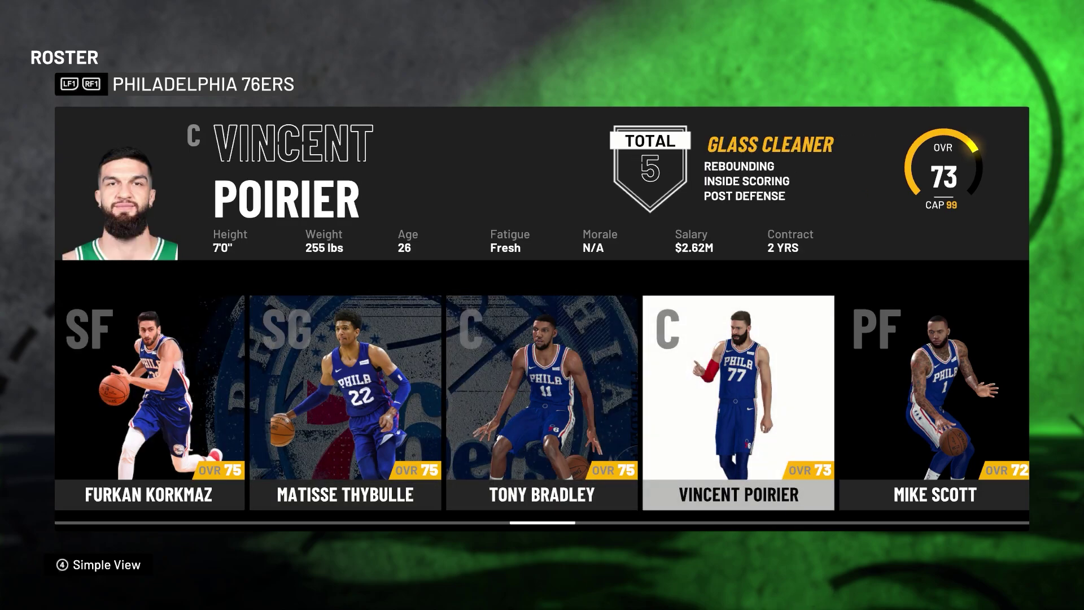
{"action": "key", "text": "Right"}
{"action": "key", "text": "Left"}
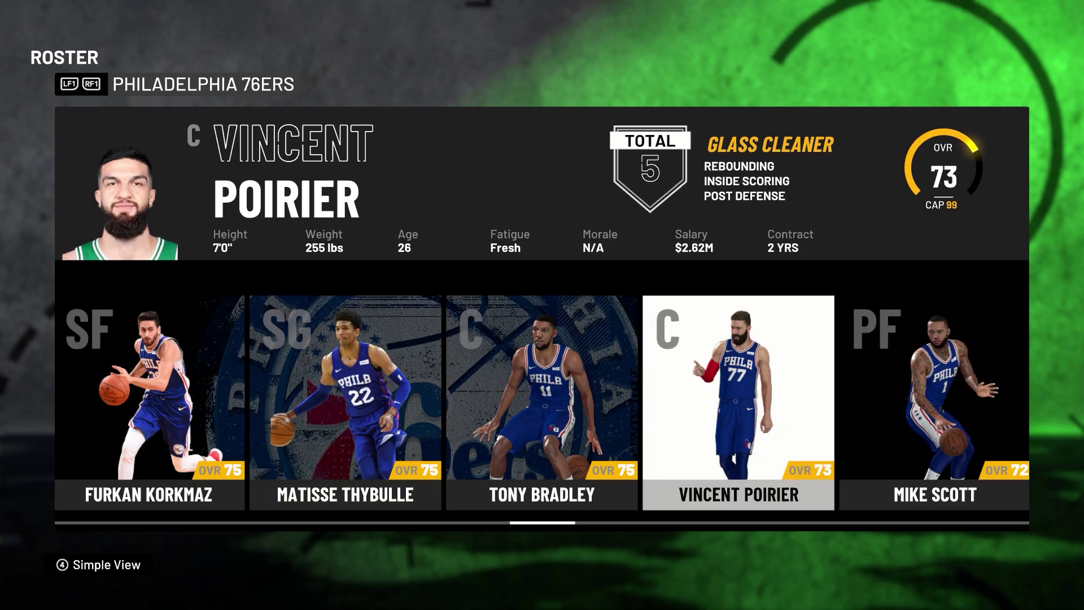
{"action": "key", "text": "Right"}
{"action": "key", "text": "Right"}
{"action": "key", "text": "Right"}
{"action": "key", "text": "Right"}
{"action": "key", "text": "Right"}
{"action": "key", "text": "Right"}
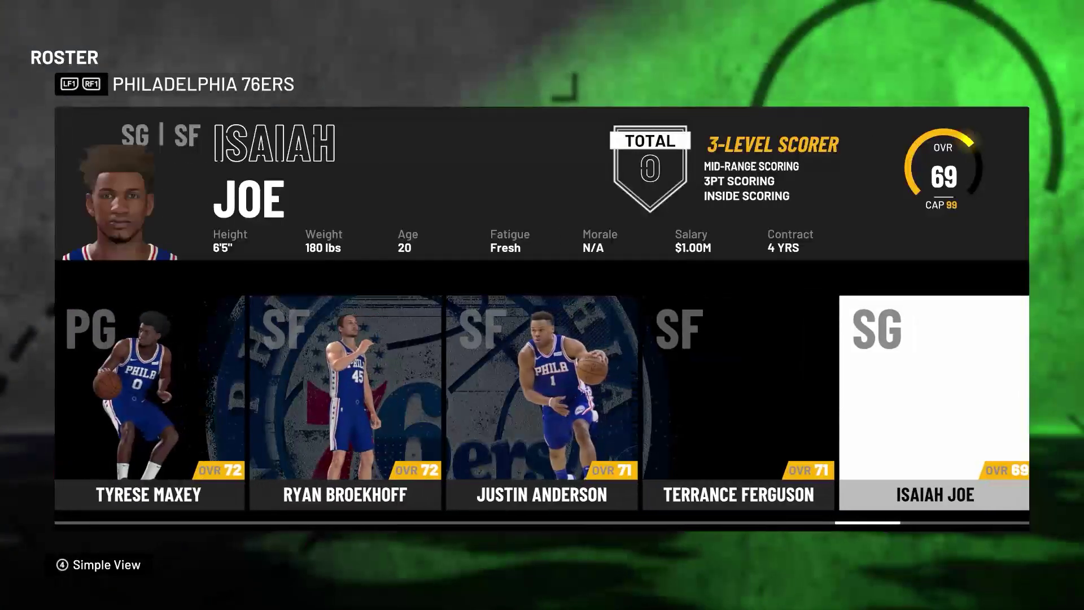
- Switch to the Bucks and browse Giannis Antetokounmpo, Jrue Holiday and Khris Middleton, ending on Donte DiVincenzo
{"action": "key", "text": "q"}
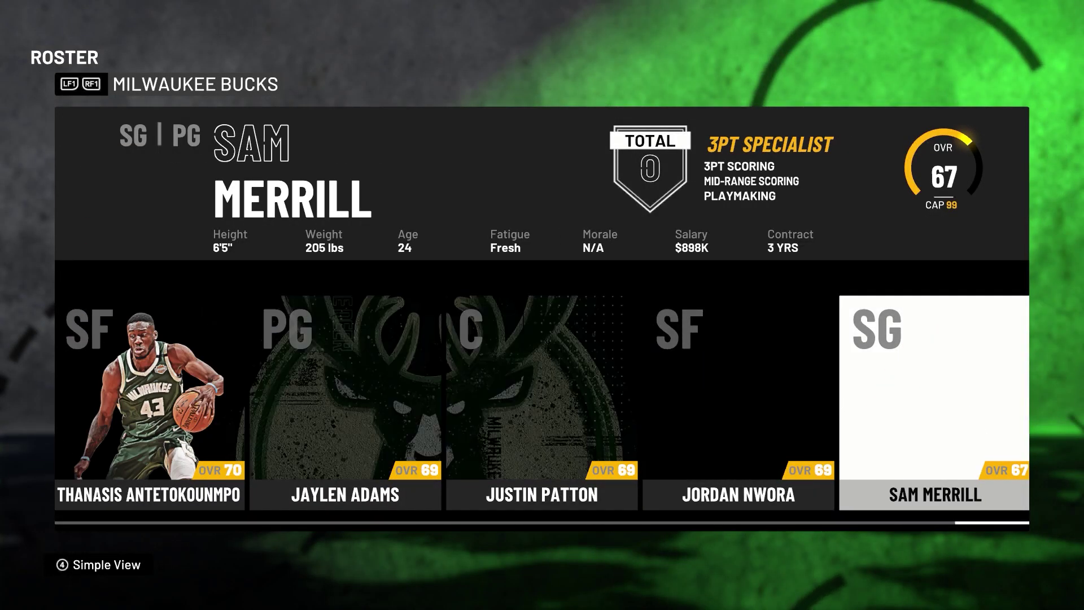
{"action": "key", "text": "Left"}
{"action": "key", "text": "Left"}
{"action": "key", "text": "Left"}
{"action": "key", "text": "Left"}
{"action": "key", "text": "Left"}
{"action": "key", "text": "Left"}
{"action": "key", "text": "Left"}
{"action": "key", "text": "Left"}
{"action": "key", "text": "Left"}
{"action": "key", "text": "Left"}
{"action": "key", "text": "Left"}
{"action": "key", "text": "Left"}
{"action": "key", "text": "Left"}
{"action": "key", "text": "Left"}
{"action": "key", "text": "Left"}
{"action": "key", "text": "Left"}
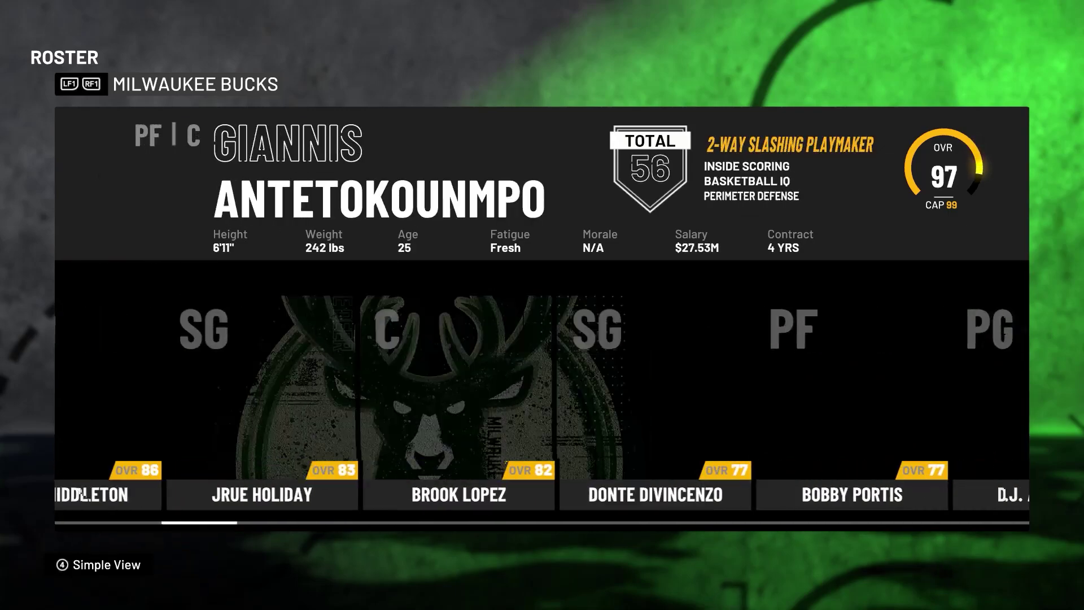
{"action": "key", "text": "Right"}
{"action": "key", "text": "Right"}
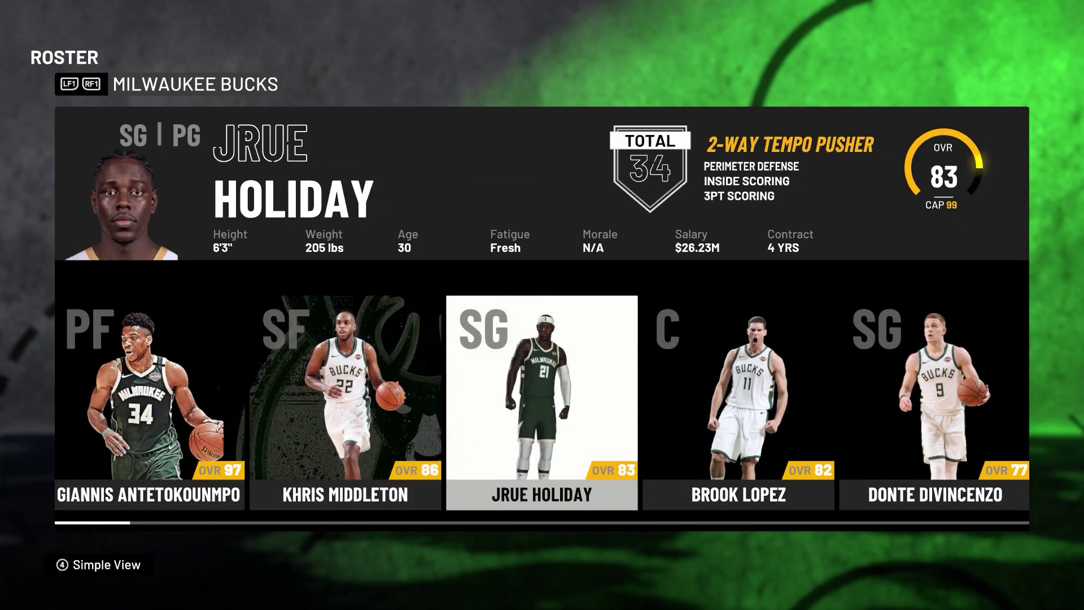
{"action": "key", "text": "Right"}
{"action": "key", "text": "Left"}
{"action": "key", "text": "Right"}
{"action": "key", "text": "Right"}
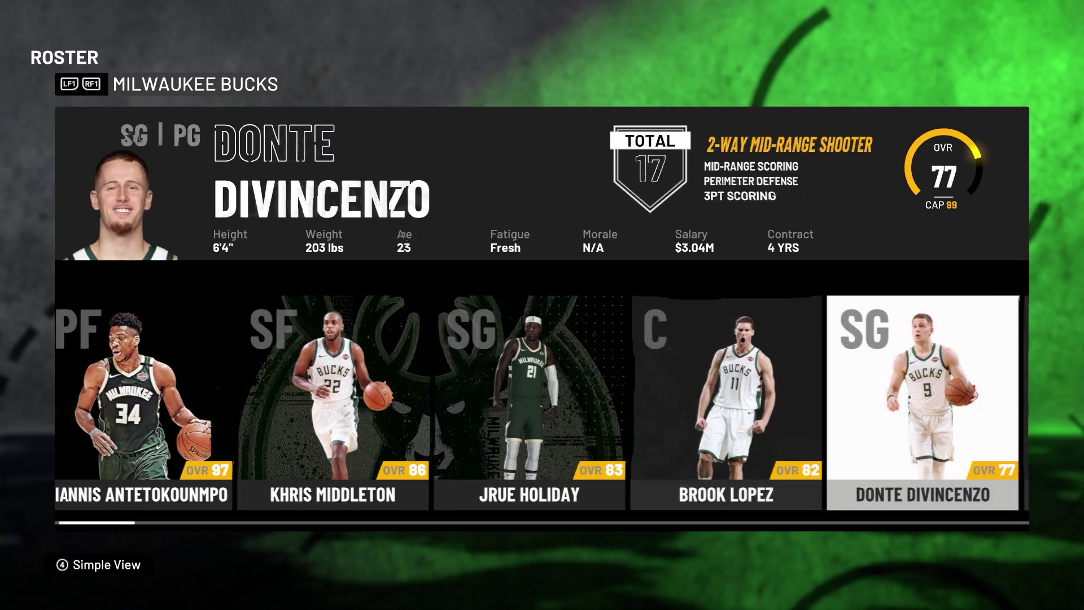
{"action": "key", "text": "Left"}
{"action": "key", "text": "Left"}
{"action": "key", "text": "Left"}
{"action": "key", "text": "Right"}
{"action": "key", "text": "Right"}
{"action": "key", "text": "Right"}
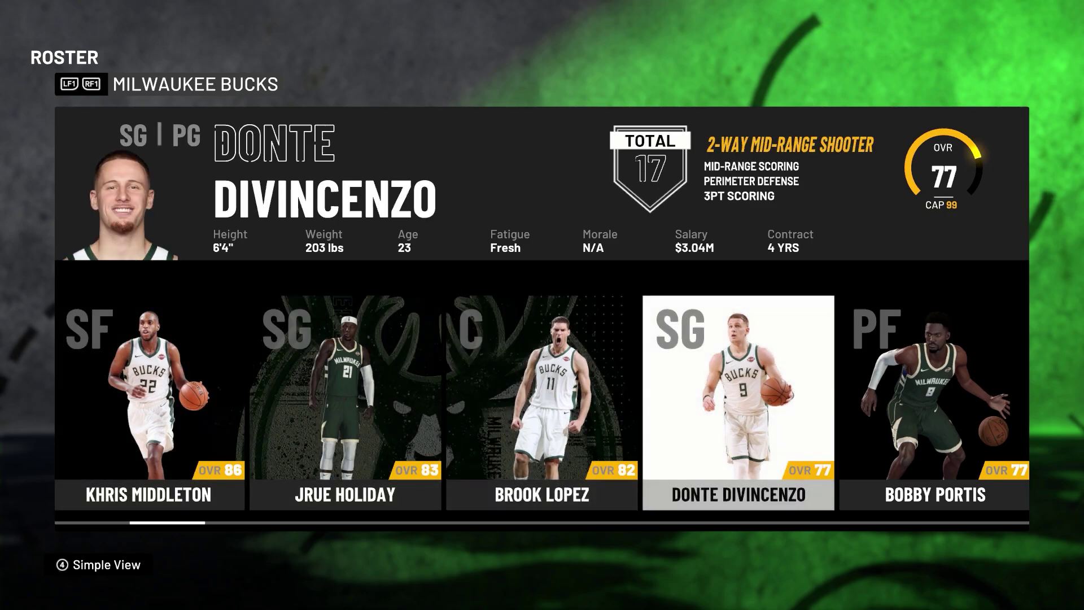
{"action": "key", "text": "Right"}
{"action": "key", "text": "Right"}
{"action": "key", "text": "Right"}
{"action": "key", "text": "Right"}
{"action": "key", "text": "Left"}
{"action": "key", "text": "Left"}
{"action": "key", "text": "Left"}
{"action": "key", "text": "Left"}
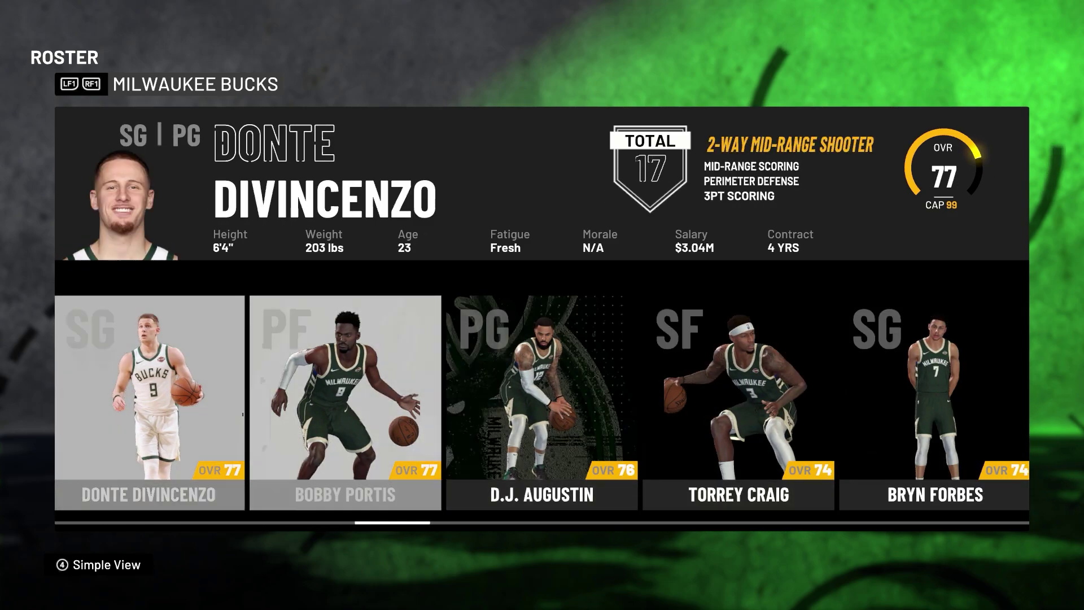
{"action": "key", "text": "Left"}
{"action": "key", "text": "Left"}
{"action": "key", "text": "Left"}
{"action": "key", "text": "Left"}
- Switch the roster from the Chicago Bulls through the Cleveland Cavaliers to the Boston Celtics
{"action": "key", "text": "q"}
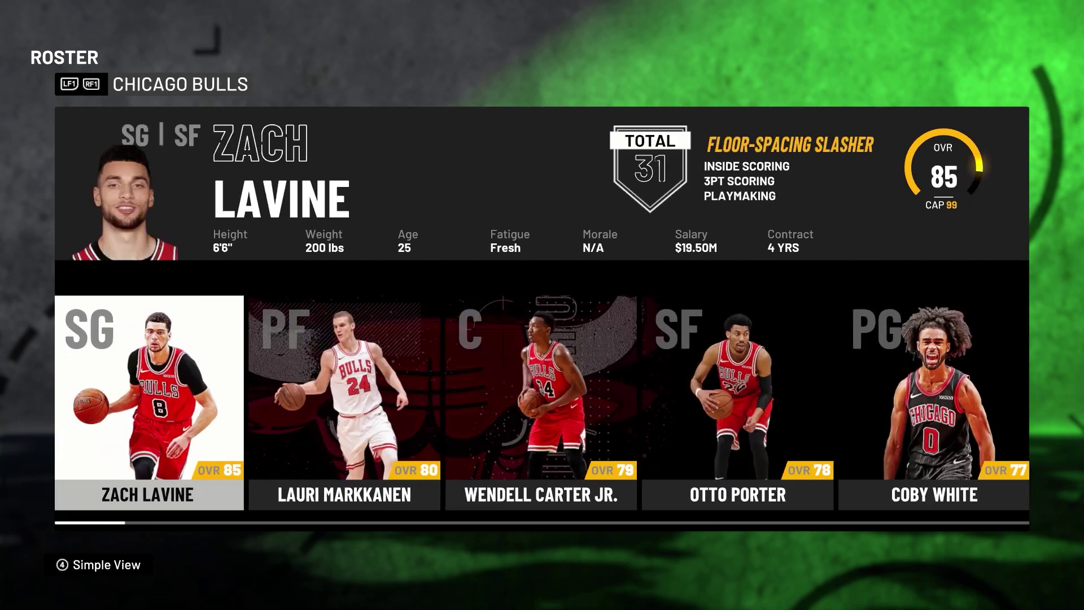
{"action": "key", "text": "q"}
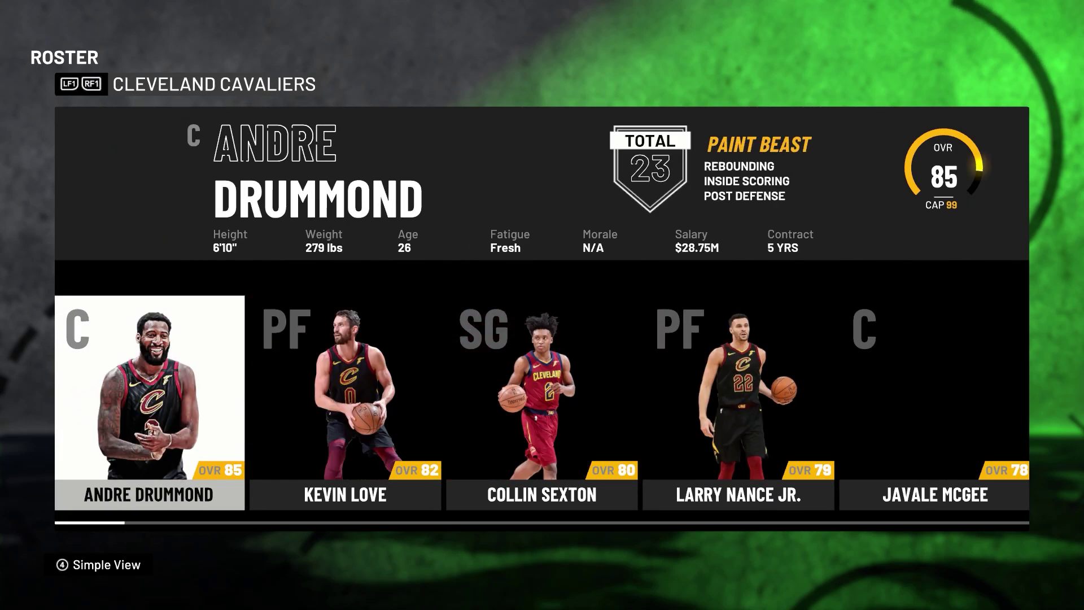
{"action": "key", "text": "Right"}
{"action": "key", "text": "Right"}
{"action": "key", "text": "Right"}
{"action": "key", "text": "Right"}
{"action": "key", "text": "Right"}
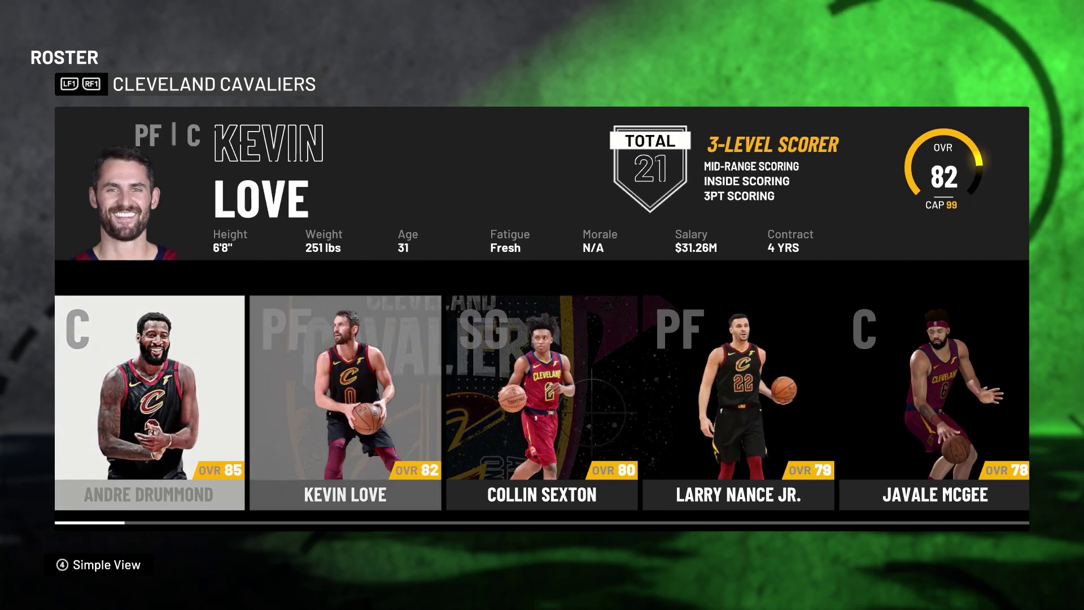
{"action": "key", "text": "Left"}
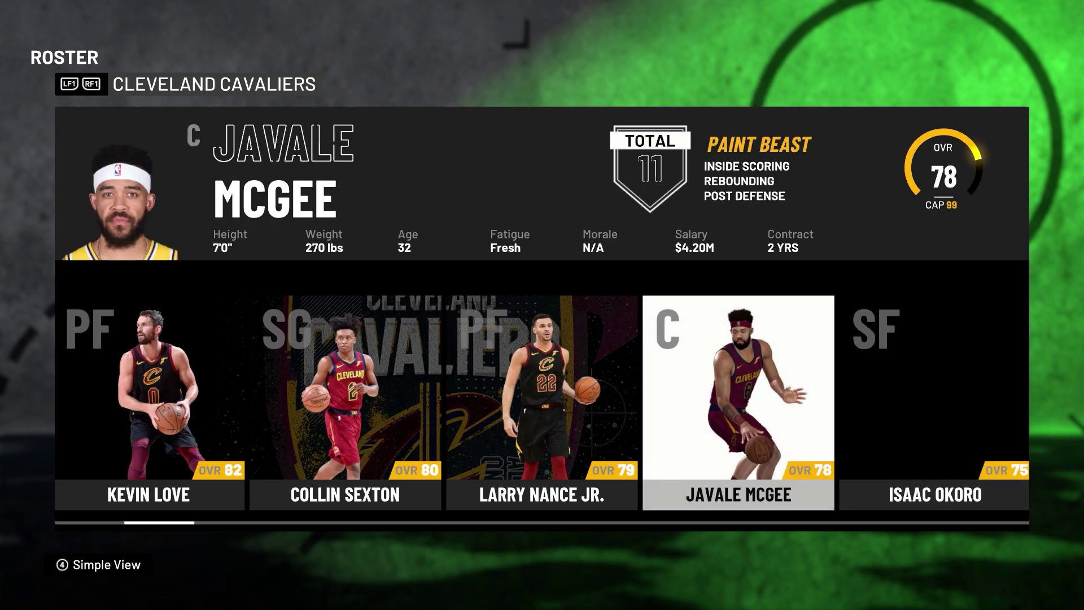
{"action": "key", "text": "q"}
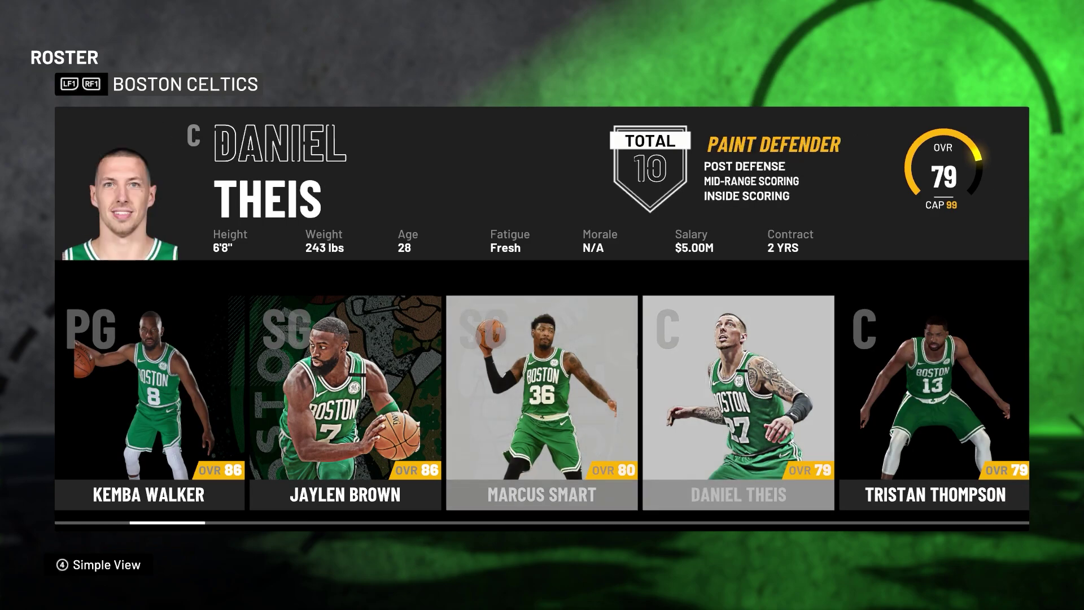
- Browse the Celtics player cards, including Aaron Nesmith and Grant Williams
{"action": "key", "text": "Left"}
{"action": "key", "text": "Left"}
{"action": "key", "text": "Right"}
{"action": "key", "text": "Right"}
{"action": "key", "text": "Right"}
{"action": "key", "text": "Right"}
{"action": "key", "text": "Right"}
{"action": "key", "text": "Right"}
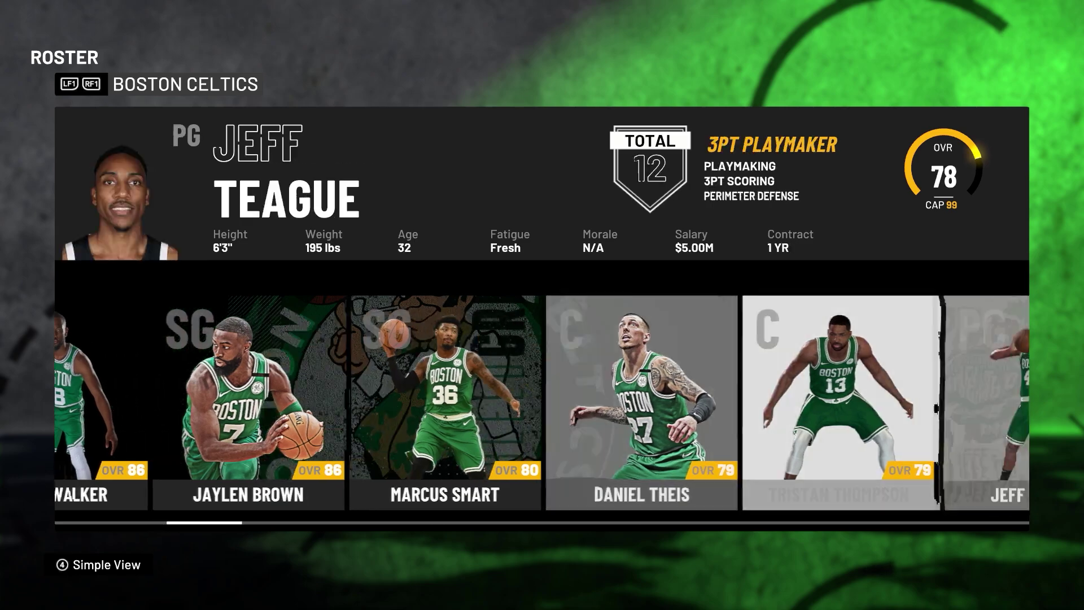
{"action": "key", "text": "Left"}
{"action": "key", "text": "Left"}
{"action": "key", "text": "Left"}
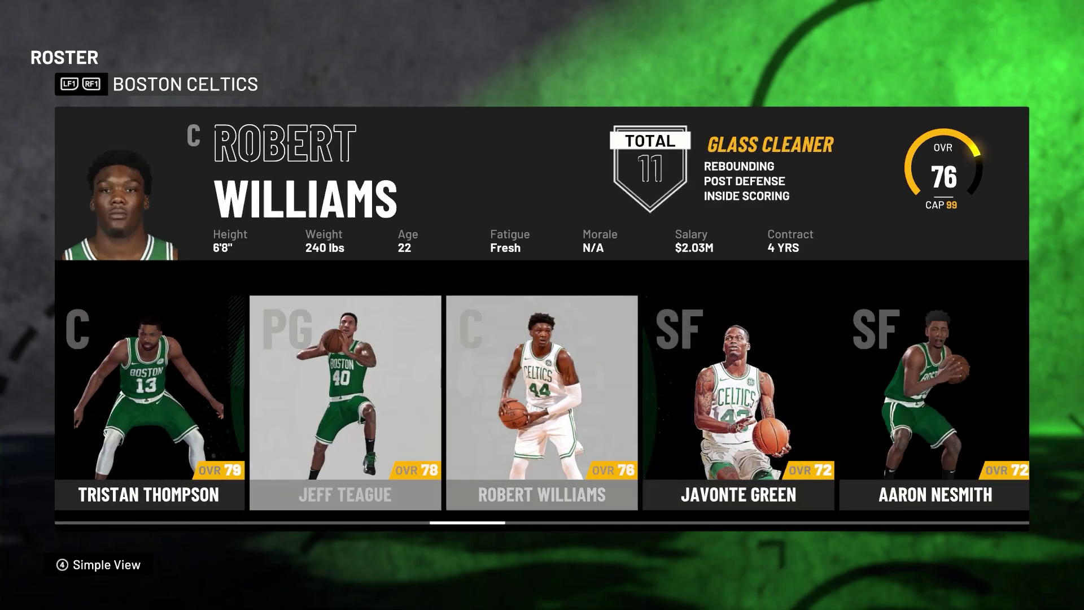
{"action": "key", "text": "Right"}
{"action": "key", "text": "Right"}
{"action": "key", "text": "Right"}
{"action": "key", "text": "Right"}
{"action": "key", "text": "Left"}
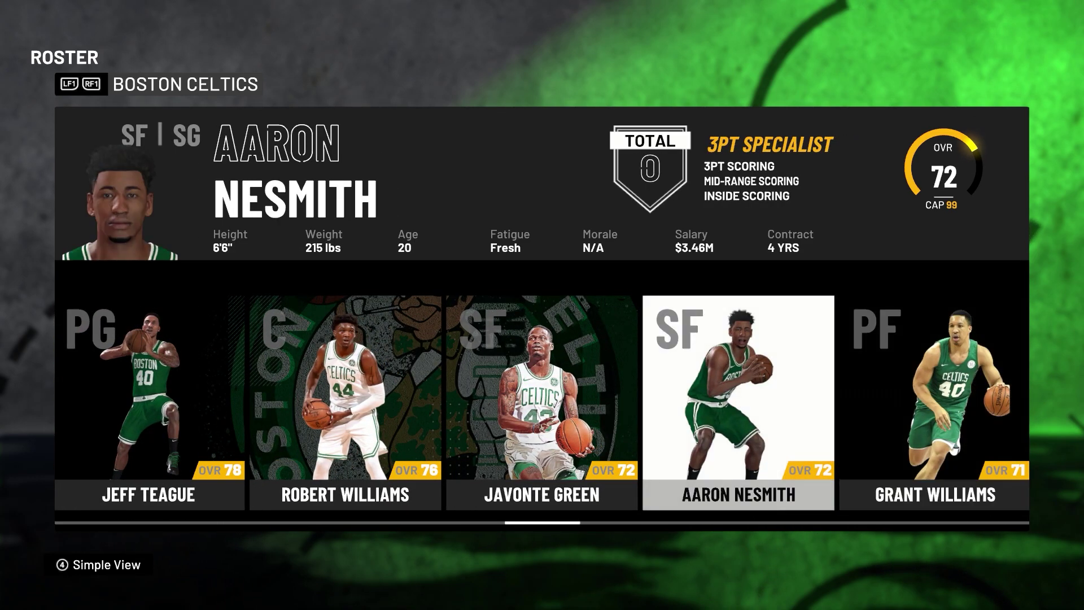
{"action": "key", "text": "Right"}
{"action": "key", "text": "Right"}
{"action": "key", "text": "Right"}
{"action": "key", "text": "Right"}
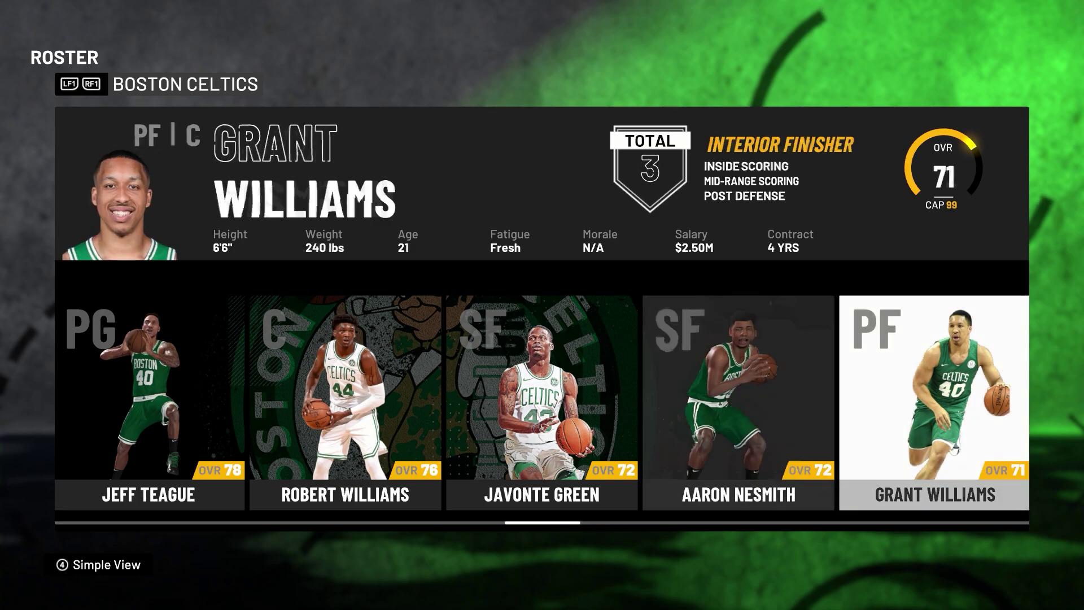
- Scroll the Celtics bench cards: Carsen Edwards, Payton Pritchard and Romeo Langford
{"action": "key", "text": "Left"}
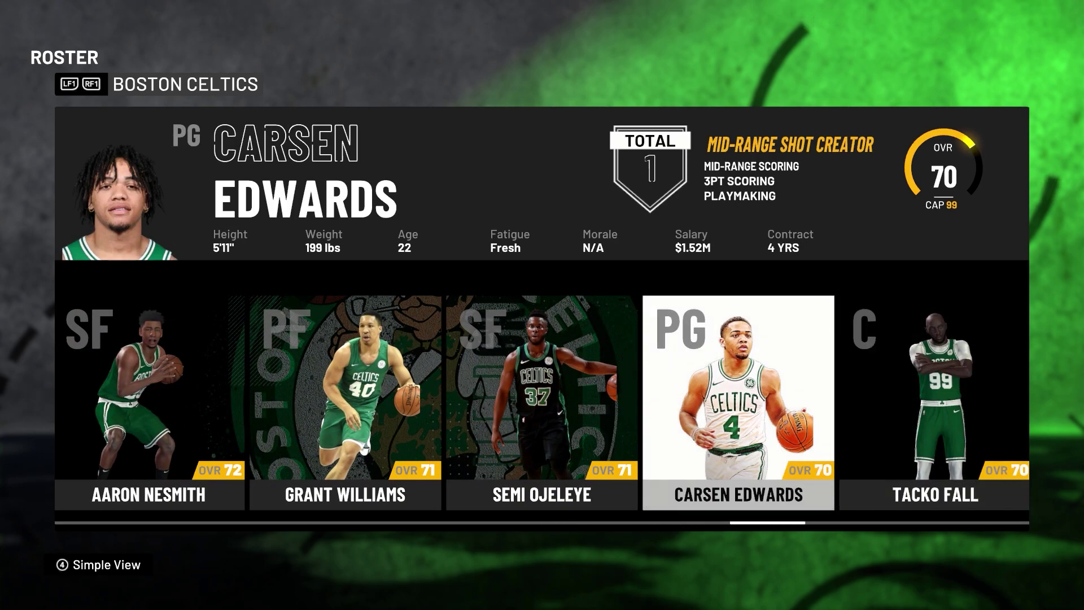
{"action": "key", "text": "Right"}
{"action": "key", "text": "Right"}
{"action": "key", "text": "Right"}
{"action": "key", "text": "Left"}
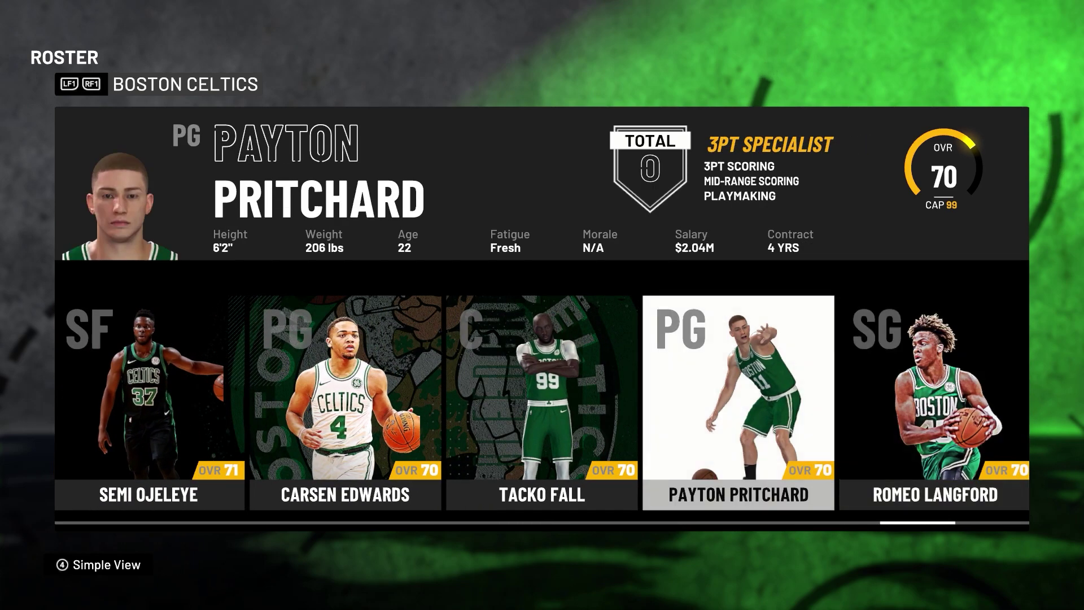
{"action": "key", "text": "Right"}
{"action": "key", "text": "Right"}
{"action": "key", "text": "Left"}
{"action": "key", "text": "Left"}
{"action": "key", "text": "Left"}
{"action": "key", "text": "Left"}
{"action": "key", "text": "Left"}
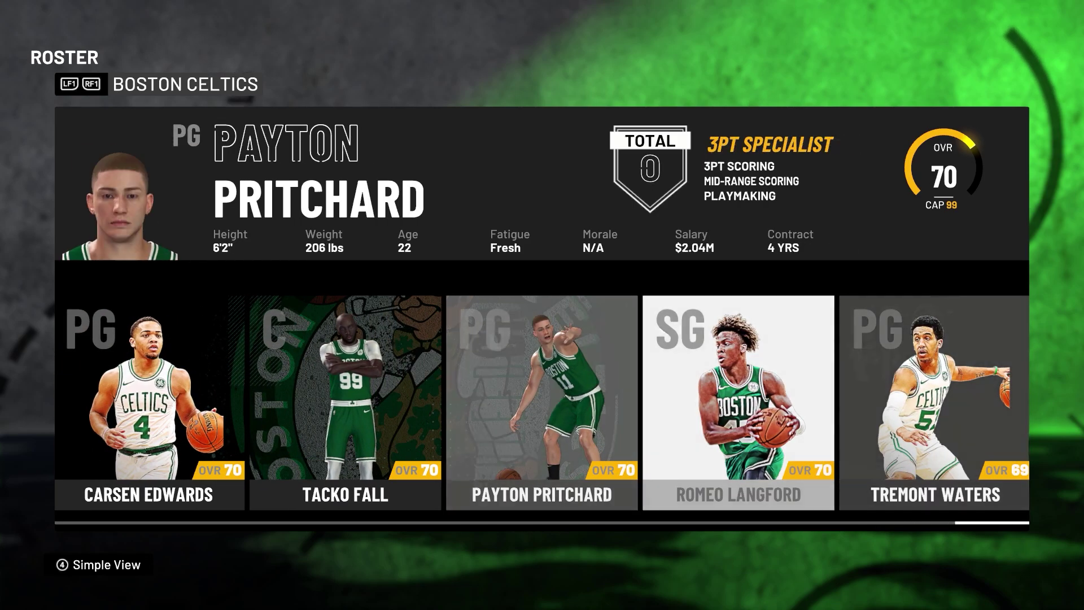
{"action": "key", "text": "Left"}
{"action": "key", "text": "Left"}
{"action": "key", "text": "Left"}
- Cycle the roster past the Grizzlies and Clippers, viewing Kawhi Leonard, to the Utah Jazz
{"action": "key", "text": "e"}
{"action": "key", "text": "e"}
{"action": "key", "text": "e"}
{"action": "key", "text": "e"}
{"action": "key", "text": "e"}
{"action": "key", "text": "e"}
{"action": "key", "text": "e"}
{"action": "key", "text": "e"}
{"action": "key", "text": "e"}
{"action": "key", "text": "e"}
{"action": "key", "text": "e"}
{"action": "key", "text": "e"}
{"action": "key", "text": "e"}
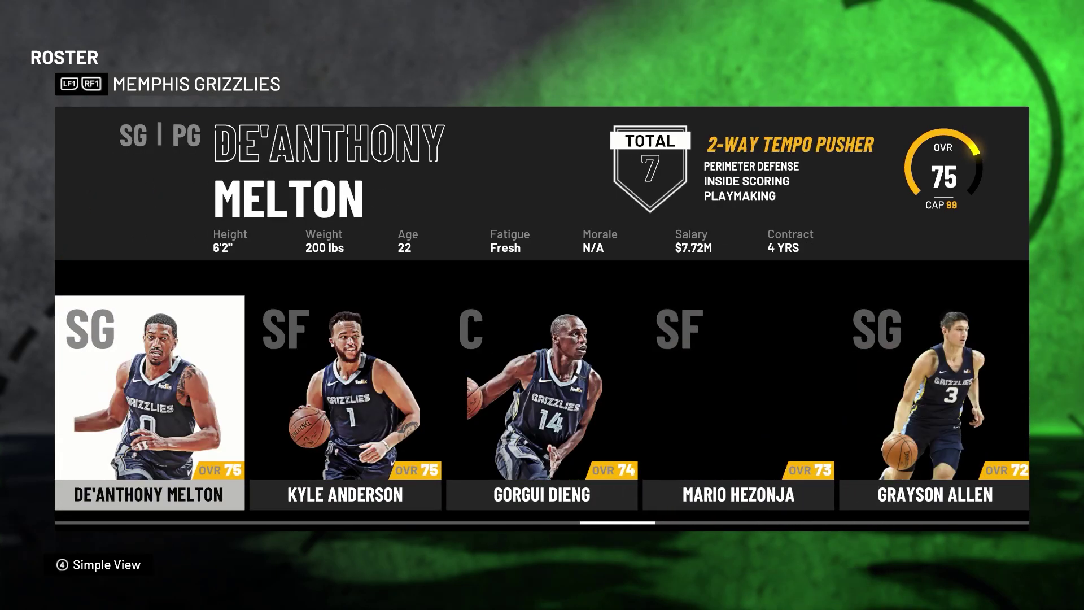
{"action": "key", "text": "q"}
{"action": "key", "text": "q"}
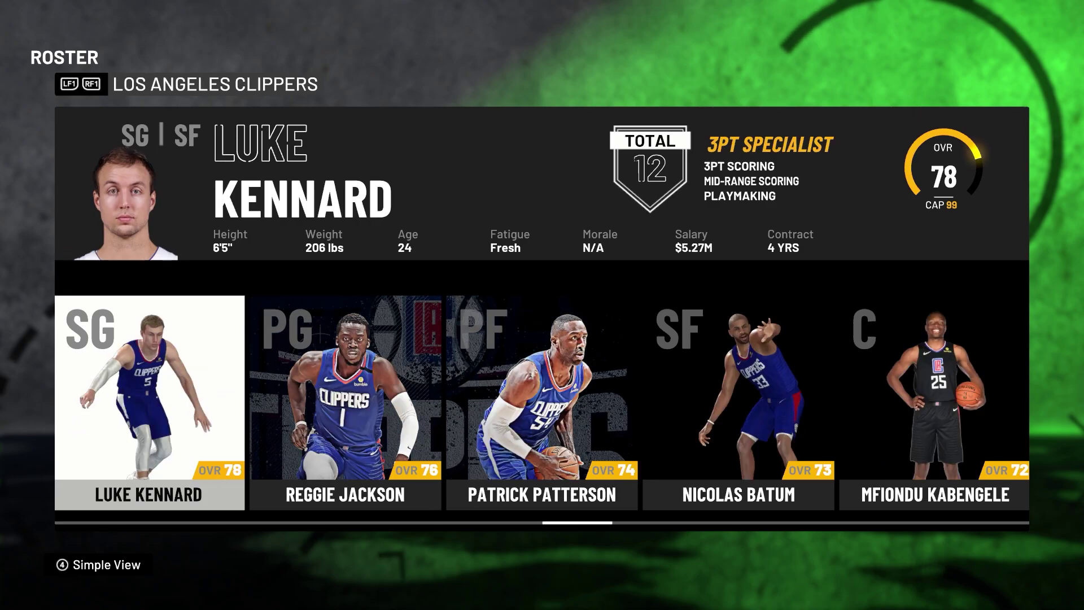
{"action": "key", "text": "Left"}
{"action": "key", "text": "Left"}
{"action": "key", "text": "Left"}
{"action": "key", "text": "Left"}
{"action": "key", "text": "Left"}
{"action": "key", "text": "Left"}
{"action": "key", "text": "Left"}
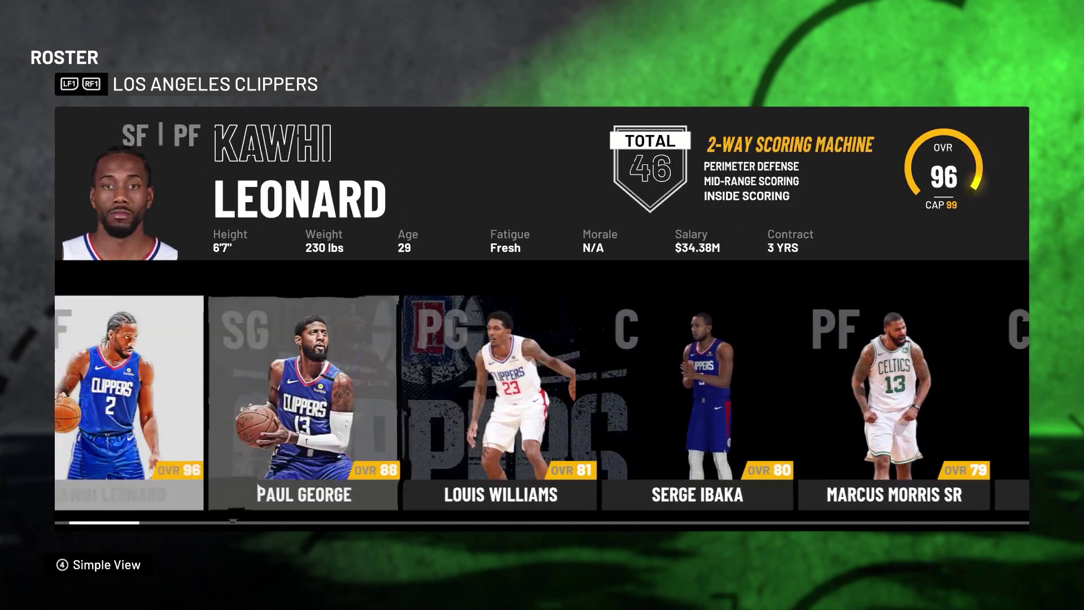
{"action": "key", "text": "e"}
{"action": "key", "text": "e"}
{"action": "key", "text": "e"}
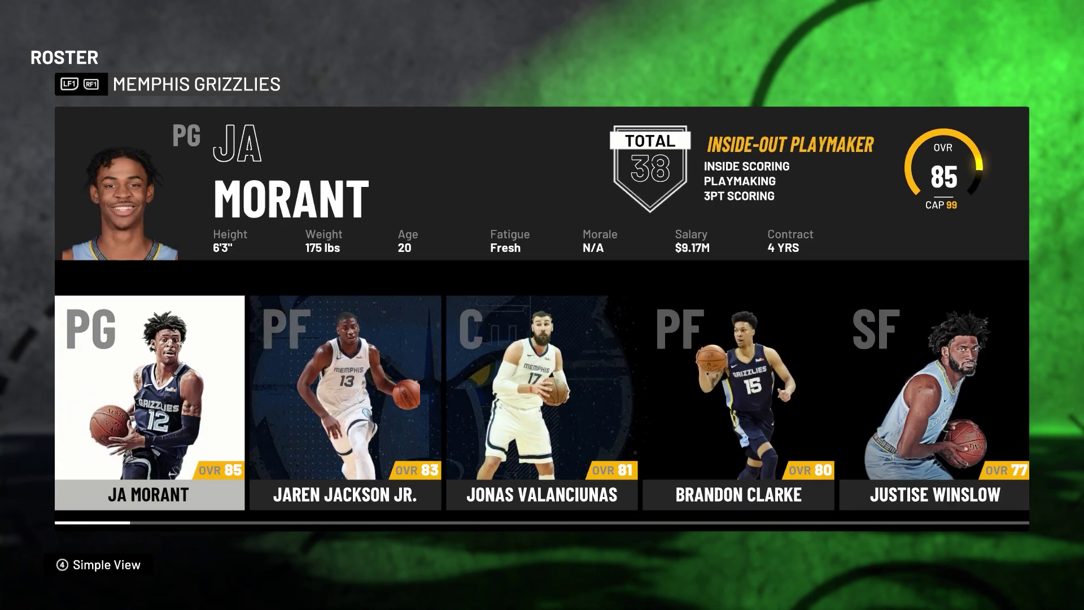
{"action": "key", "text": "q"}
{"action": "key", "text": "e"}
{"action": "key", "text": "e"}
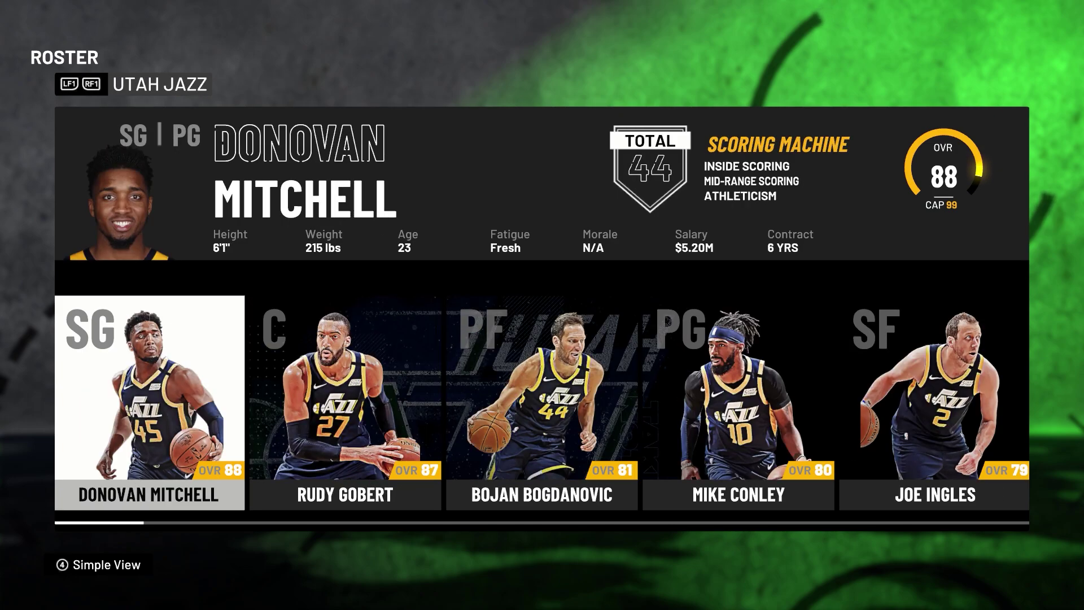
- Keep cycling team rosters, past the Clippers, until the All Players list appears
{"action": "key", "text": "e"}
{"action": "key", "text": "q"}
{"action": "key", "text": "q"}
{"action": "key", "text": "e"}
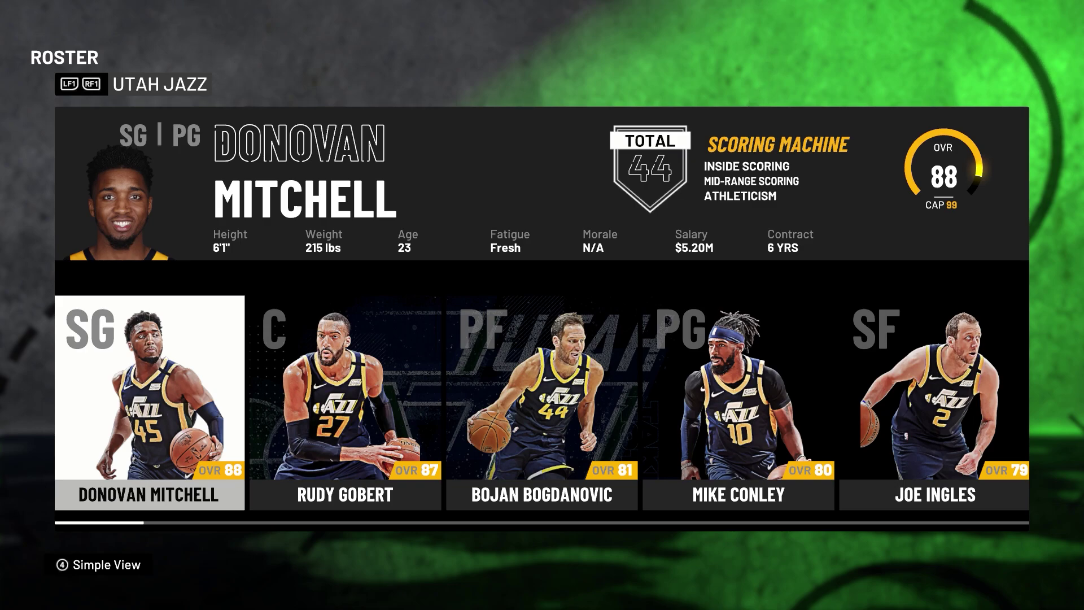
{"action": "key", "text": "e"}
{"action": "key", "text": "e"}
{"action": "key", "text": "e"}
{"action": "key", "text": "e"}
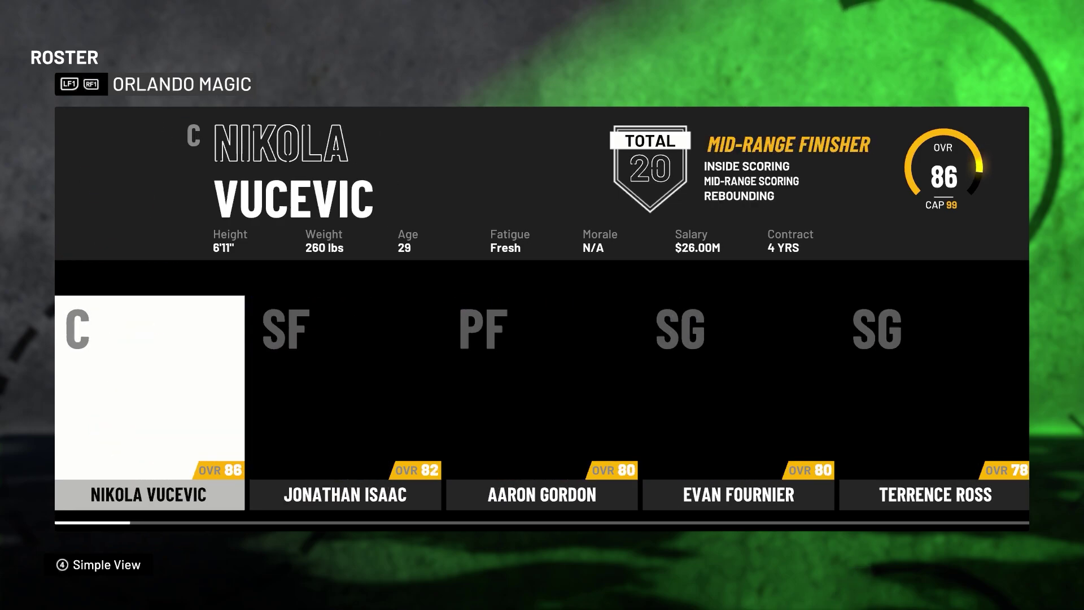
{"action": "key", "text": "q"}
{"action": "key", "text": "q"}
{"action": "key", "text": "q"}
{"action": "key", "text": "e"}
{"action": "key", "text": "e"}
{"action": "key", "text": "e"}
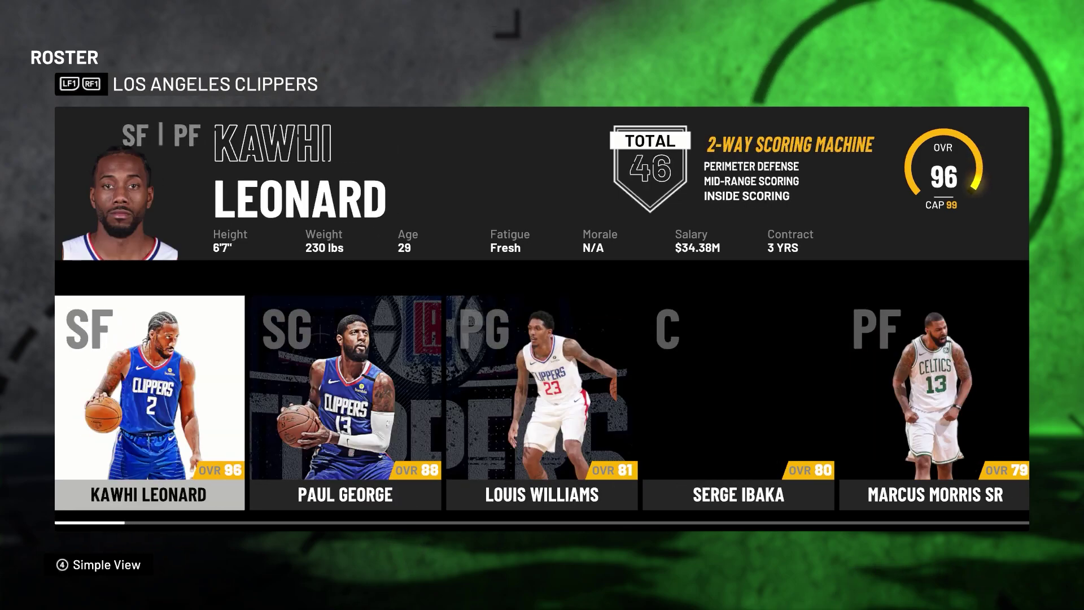
{"action": "key", "text": "e"}
{"action": "key", "text": "e"}
{"action": "key", "text": "e"}
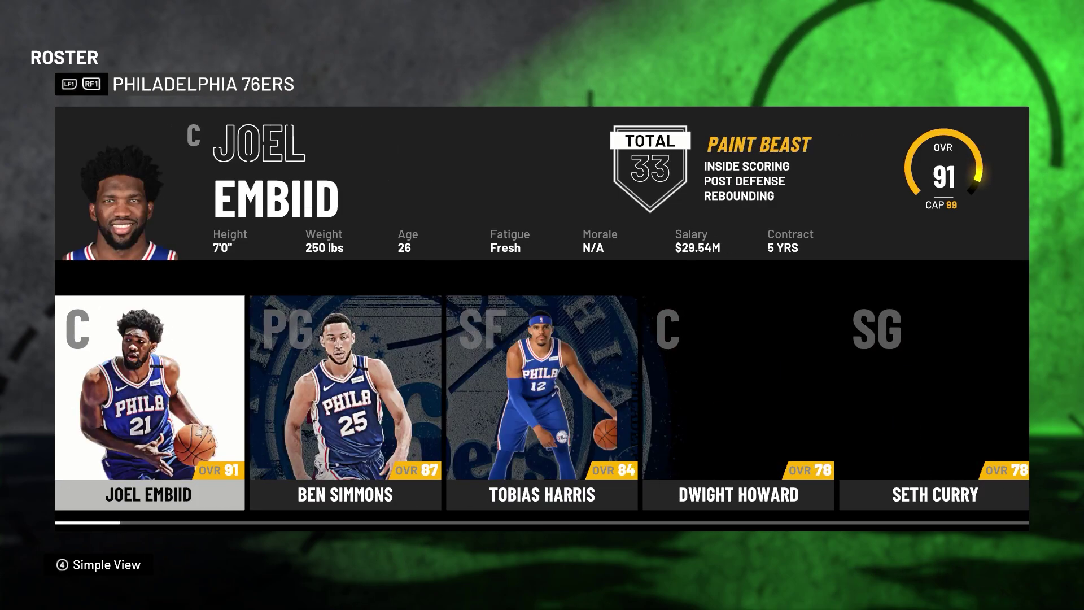
{"action": "key", "text": "e"}
- Browse the All Players legend cards, including Michael Jordan and the Miami LeBron James
{"action": "key", "text": "Right"}
{"action": "key", "text": "Right"}
{"action": "key", "text": "Right"}
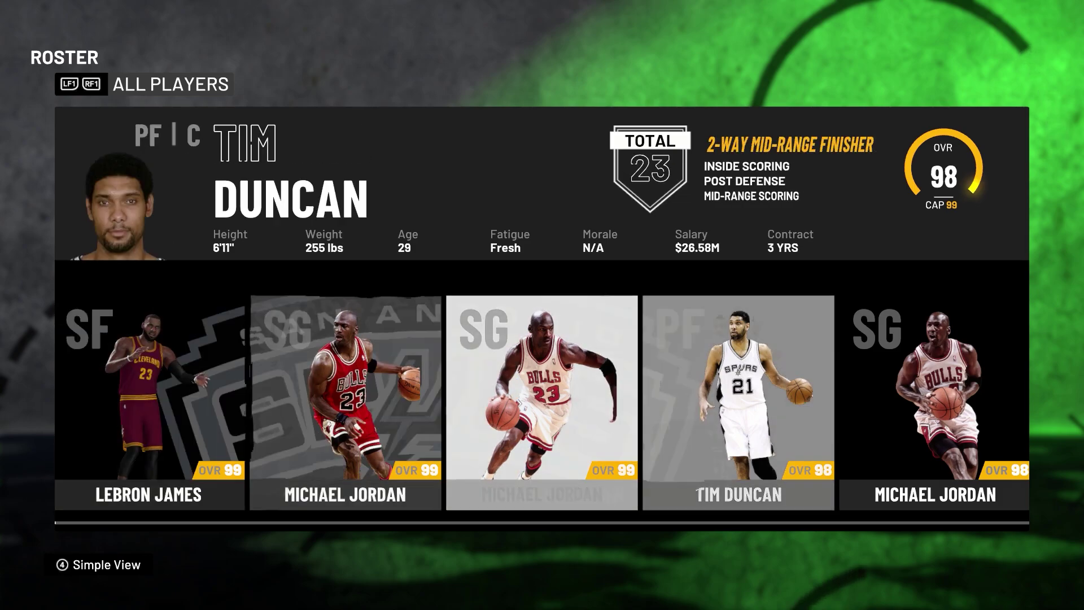
{"action": "key", "text": "Right"}
{"action": "key", "text": "Left"}
{"action": "key", "text": "Left"}
{"action": "key", "text": "Left"}
{"action": "key", "text": "Left"}
{"action": "key", "text": "Right"}
{"action": "key", "text": "Right"}
{"action": "key", "text": "Right"}
{"action": "key", "text": "Right"}
{"action": "key", "text": "Right"}
{"action": "key", "text": "Right"}
{"action": "key", "text": "Right"}
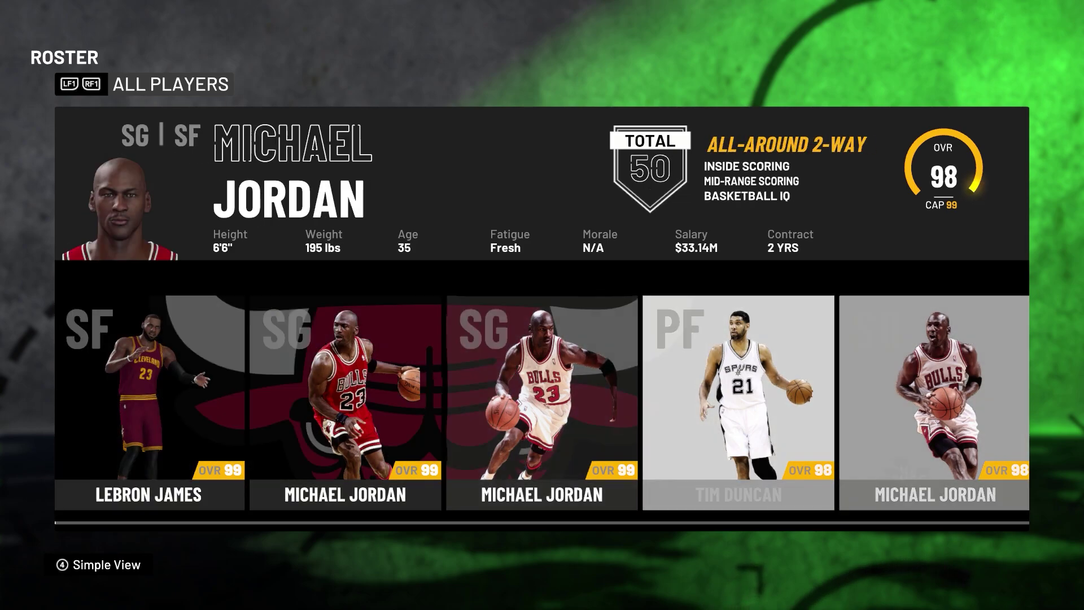
{"action": "key", "text": "Left"}
{"action": "key", "text": "Left"}
{"action": "key", "text": "Right"}
{"action": "key", "text": "Right"}
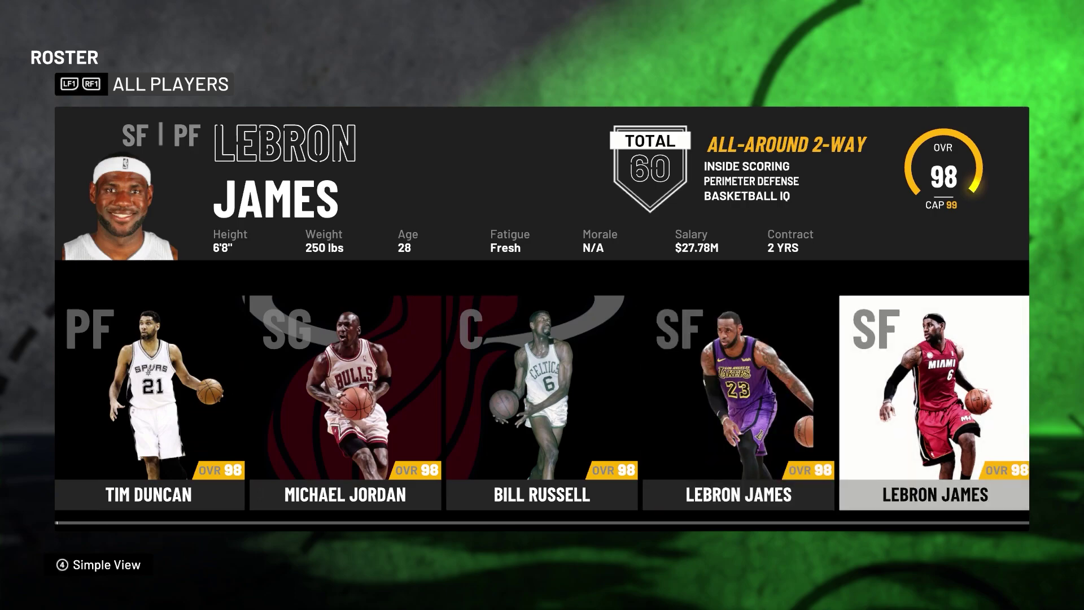